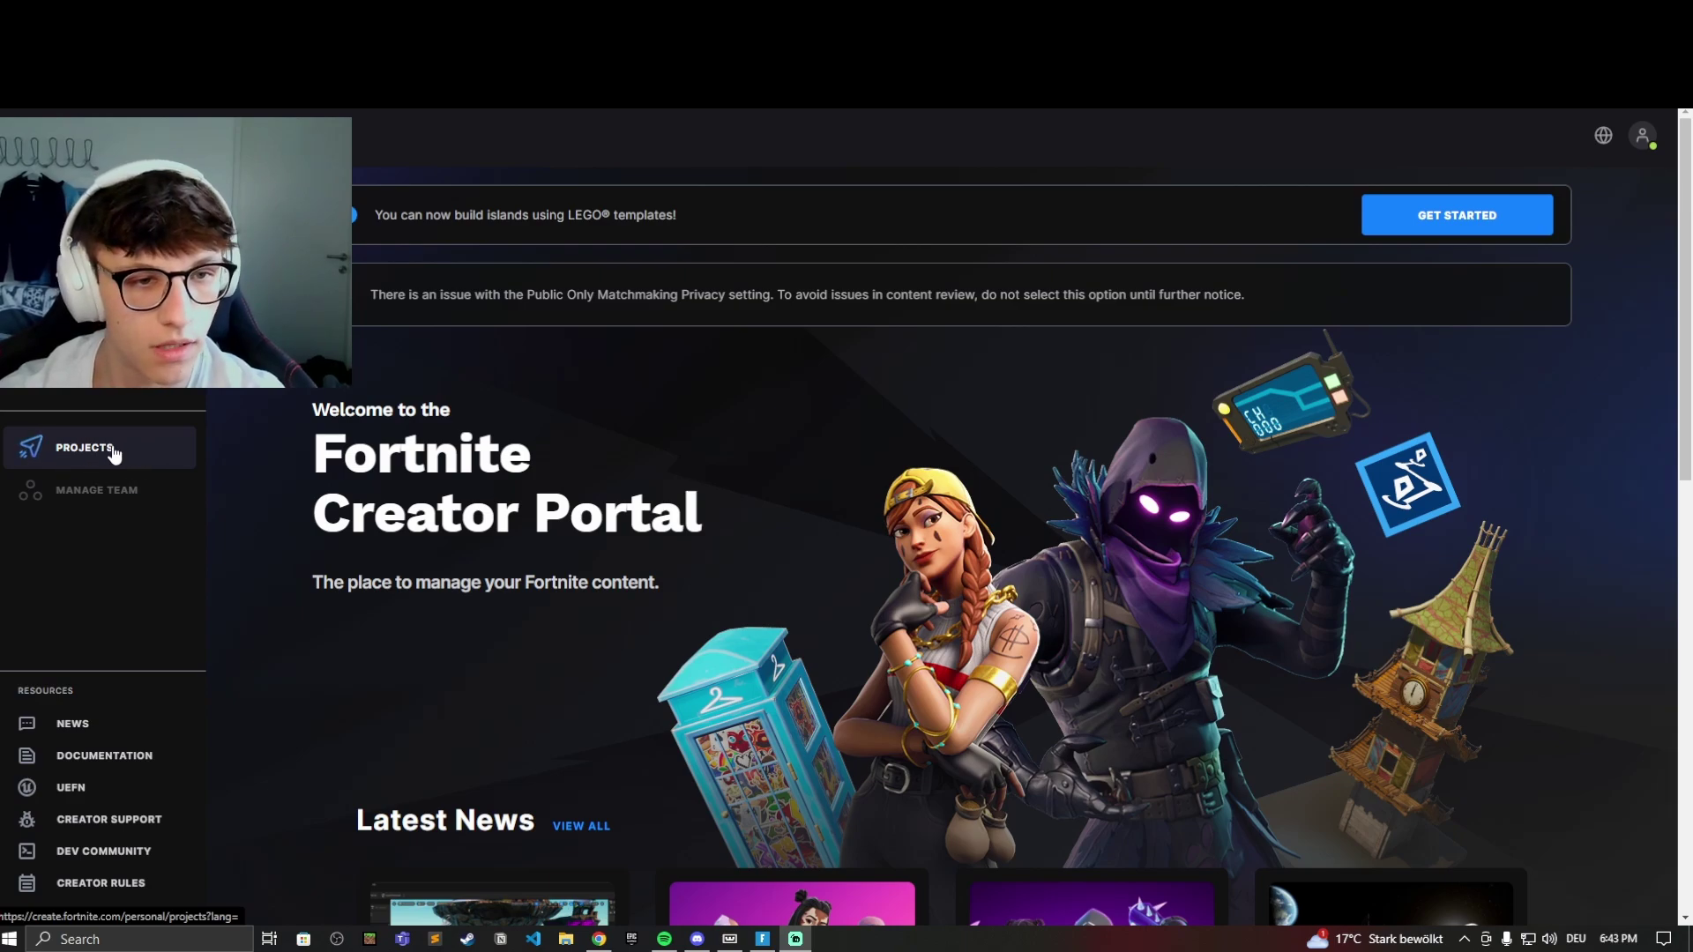
{"action": "left_click", "coordinate": [112, 449]}
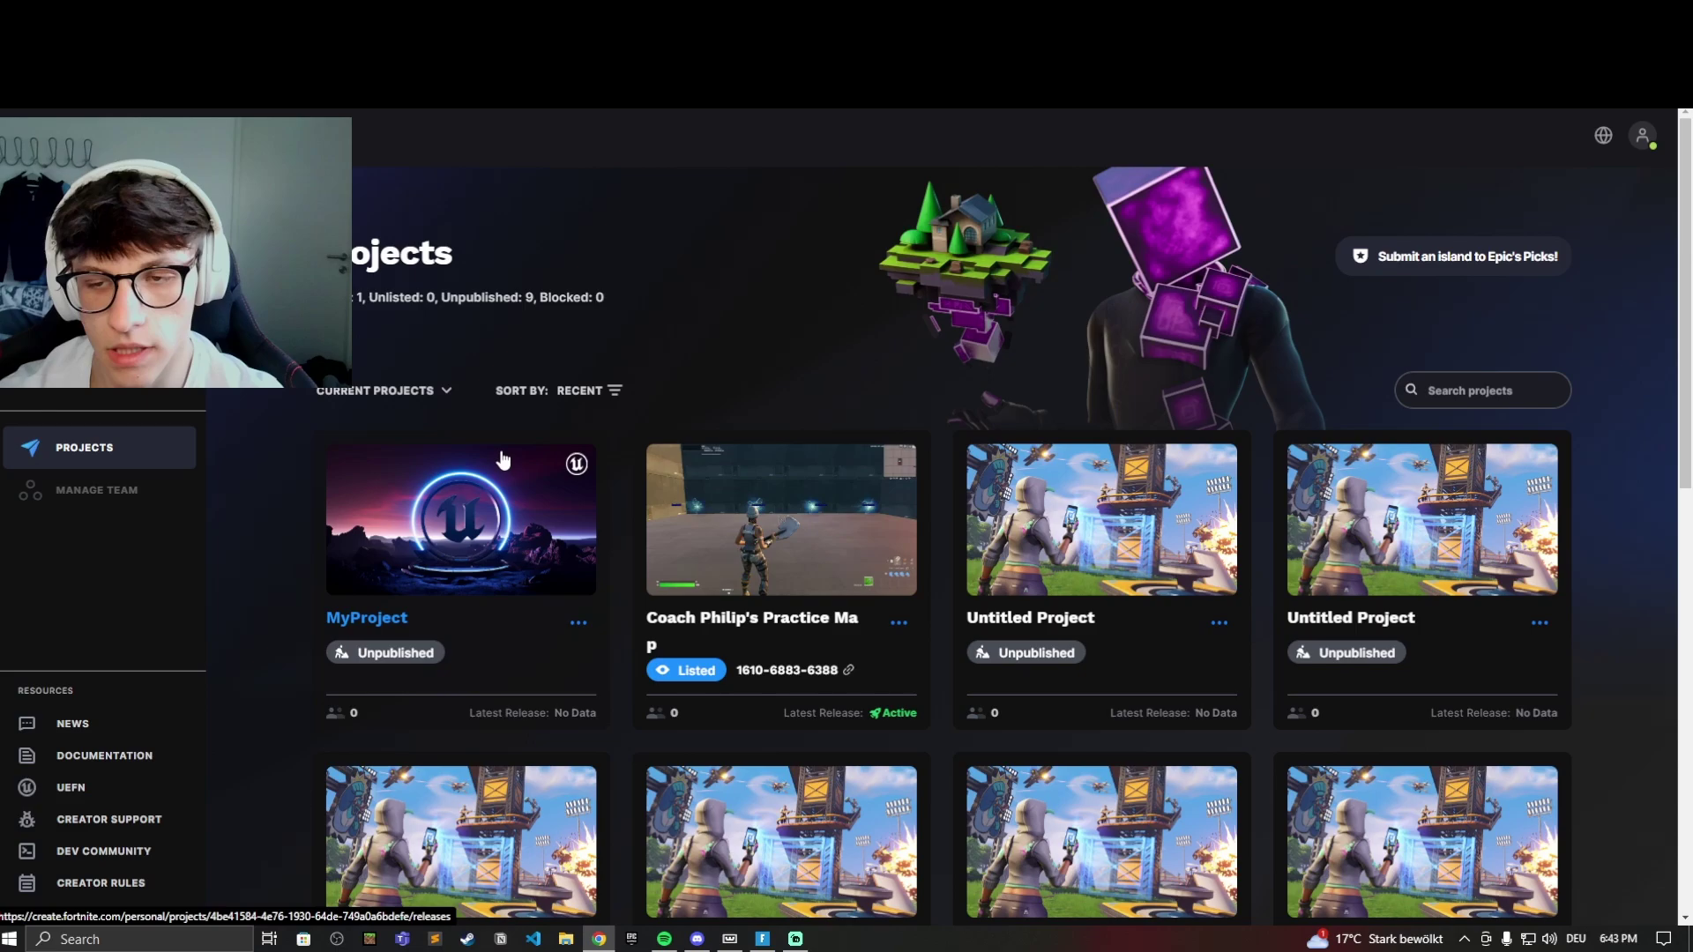
{"action": "scroll", "coordinate": [503, 458], "scroll_direction": "down", "scroll_amount": 3}
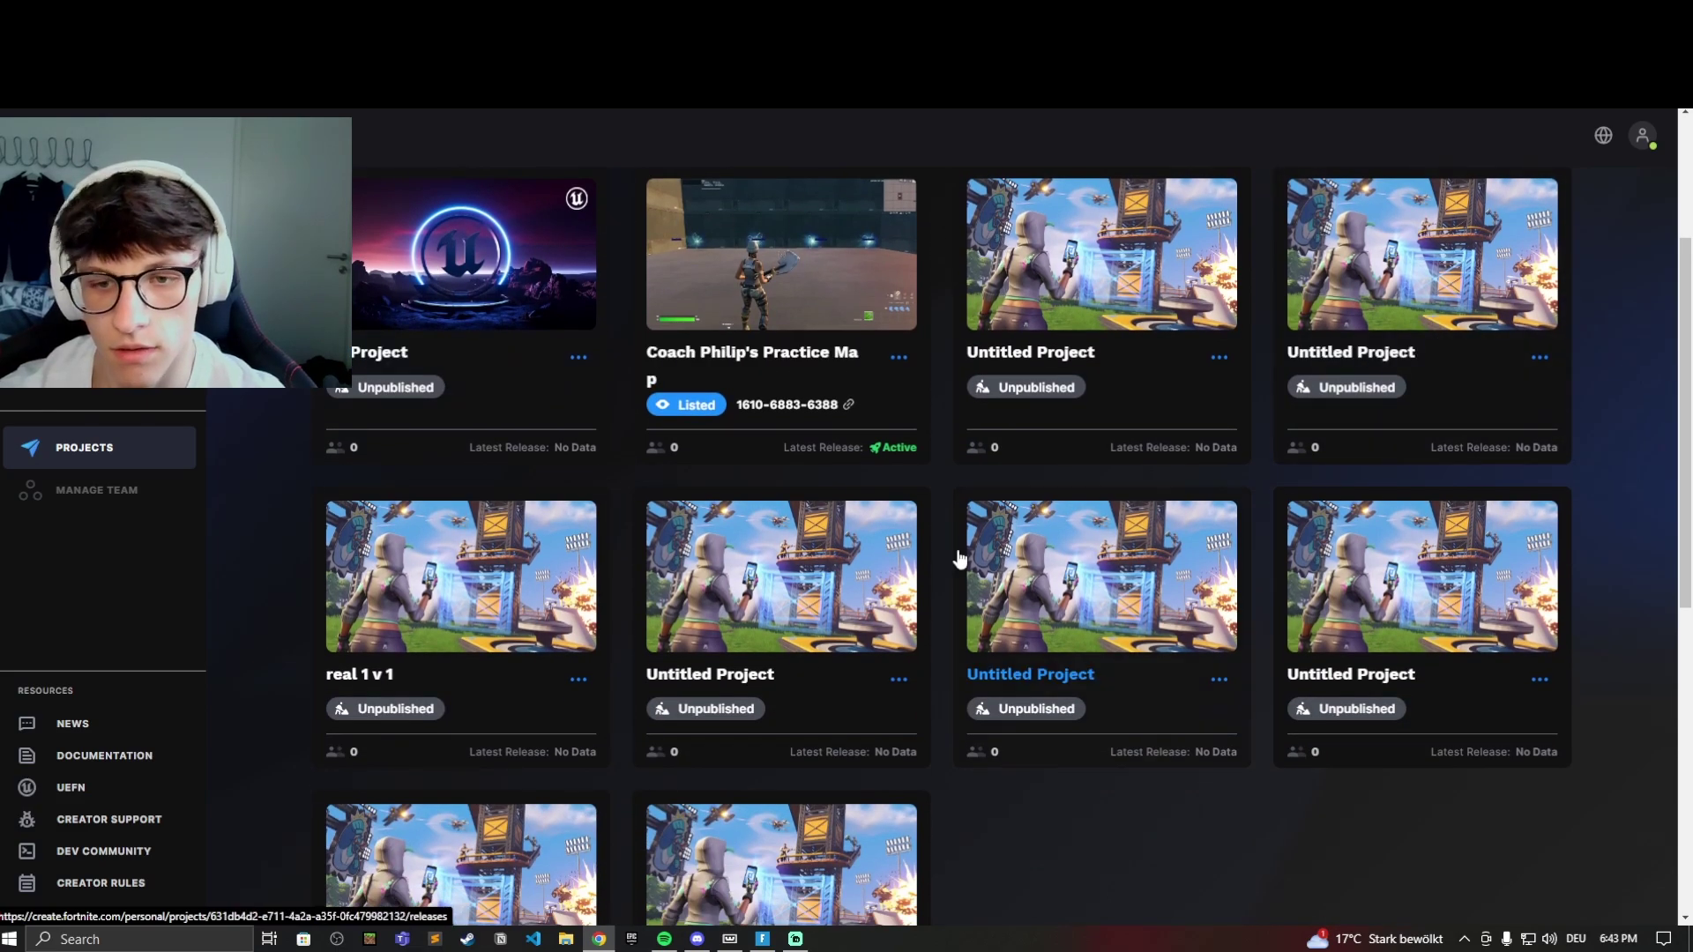
{"action": "scroll", "coordinate": [405, 697], "scroll_direction": "down", "scroll_amount": 1}
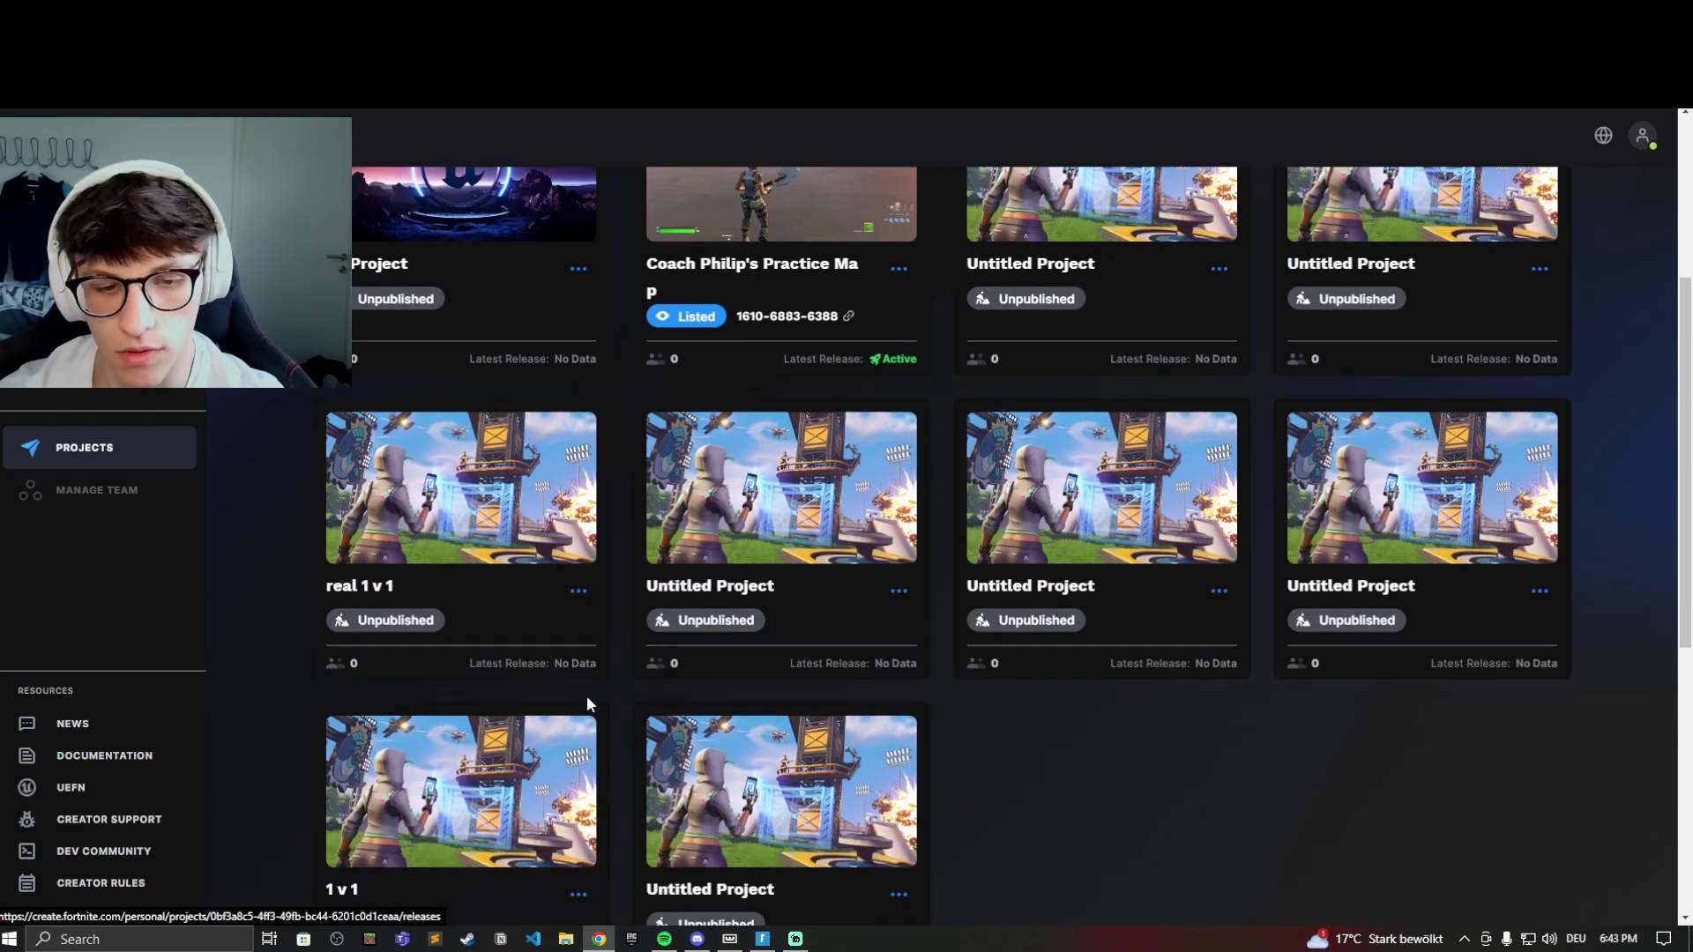
{"action": "scroll", "coordinate": [586, 695], "scroll_direction": "down", "scroll_amount": 1}
{"action": "scroll", "coordinate": [847, 597], "scroll_direction": "up", "scroll_amount": 1}
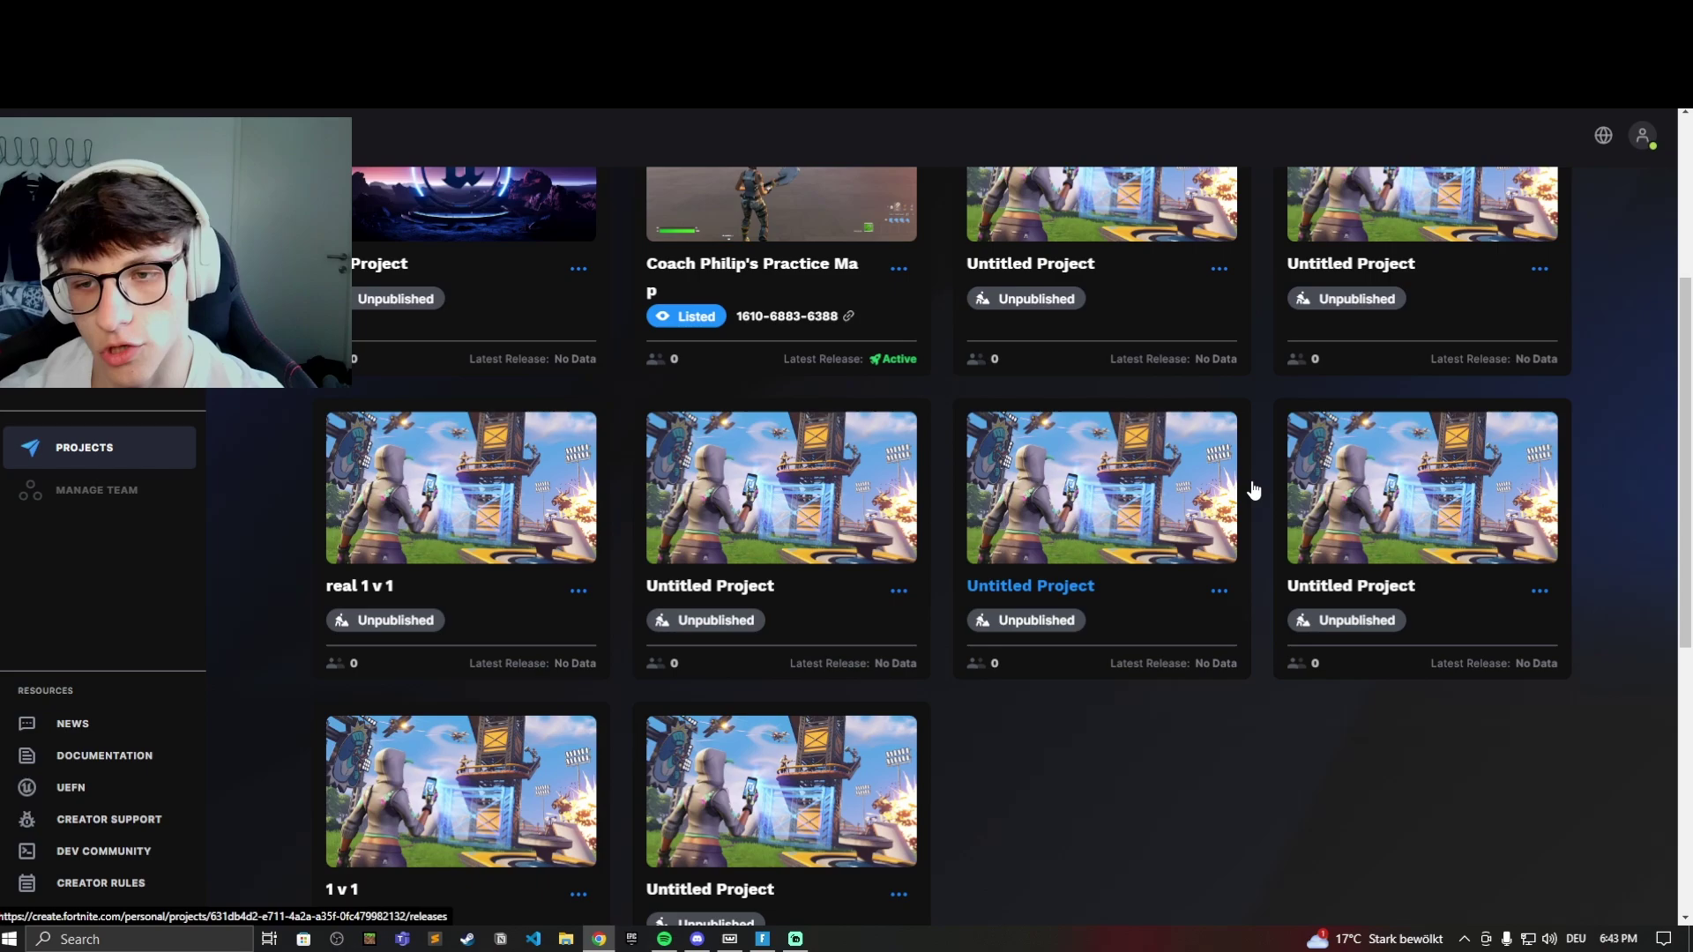
{"action": "scroll", "coordinate": [928, 406], "scroll_direction": "up", "scroll_amount": 3}
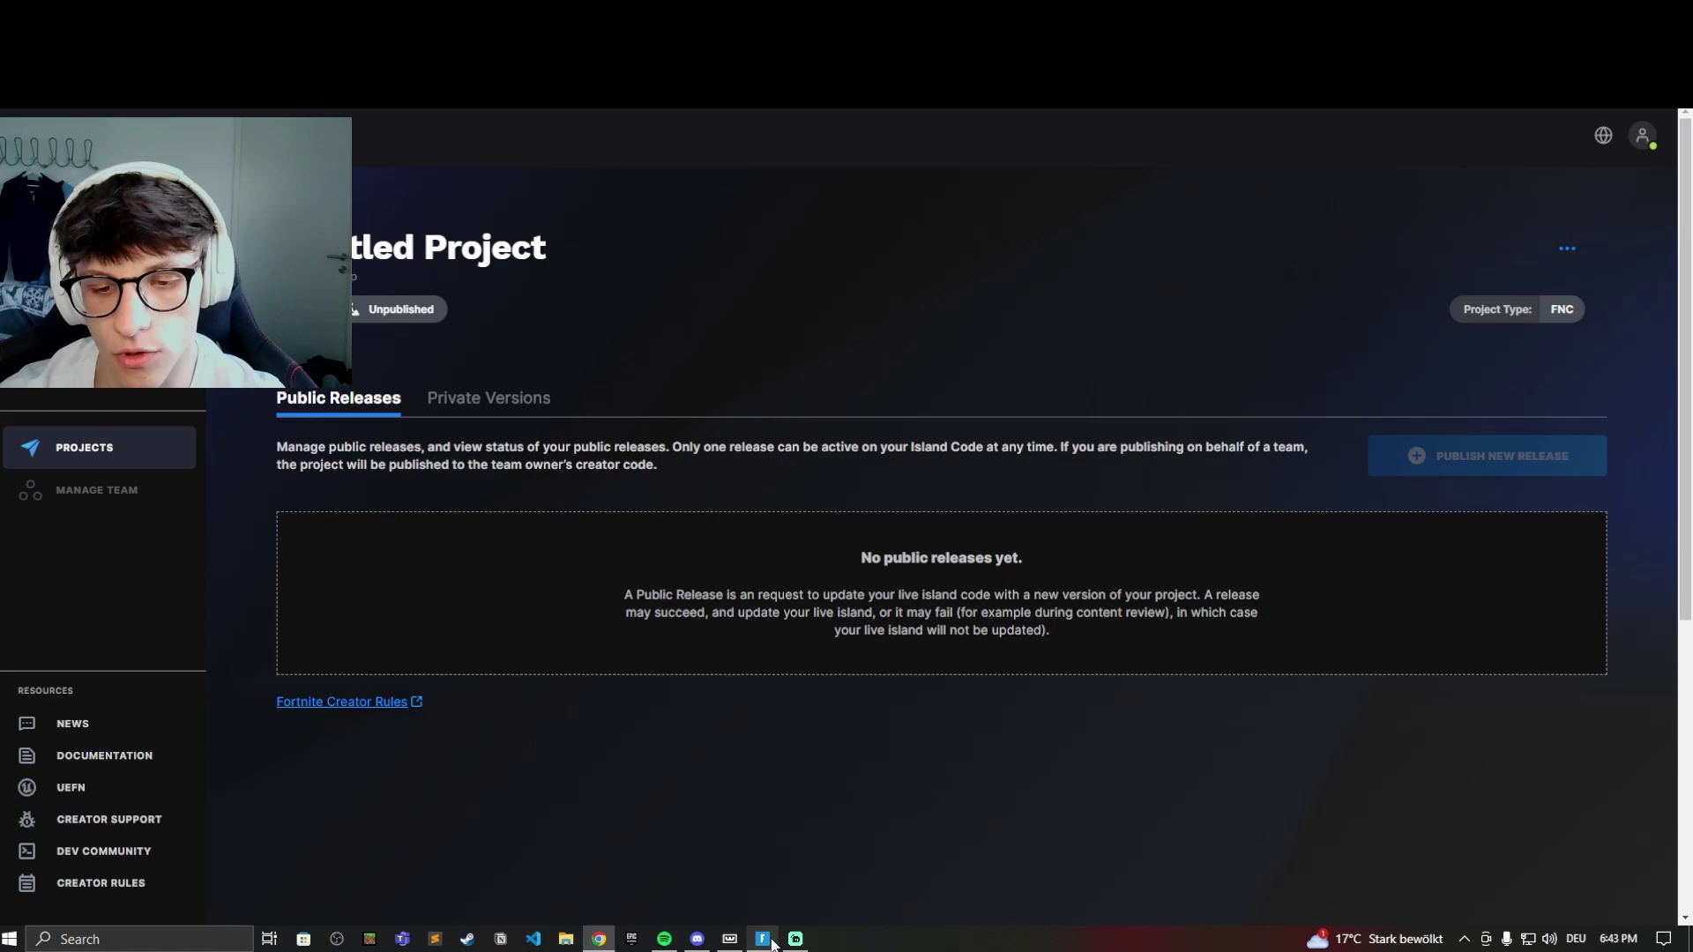
Review the Untitled Project page, which is unpublished with no public releases.
{"action": "mouse_move", "coordinate": [767, 942]}
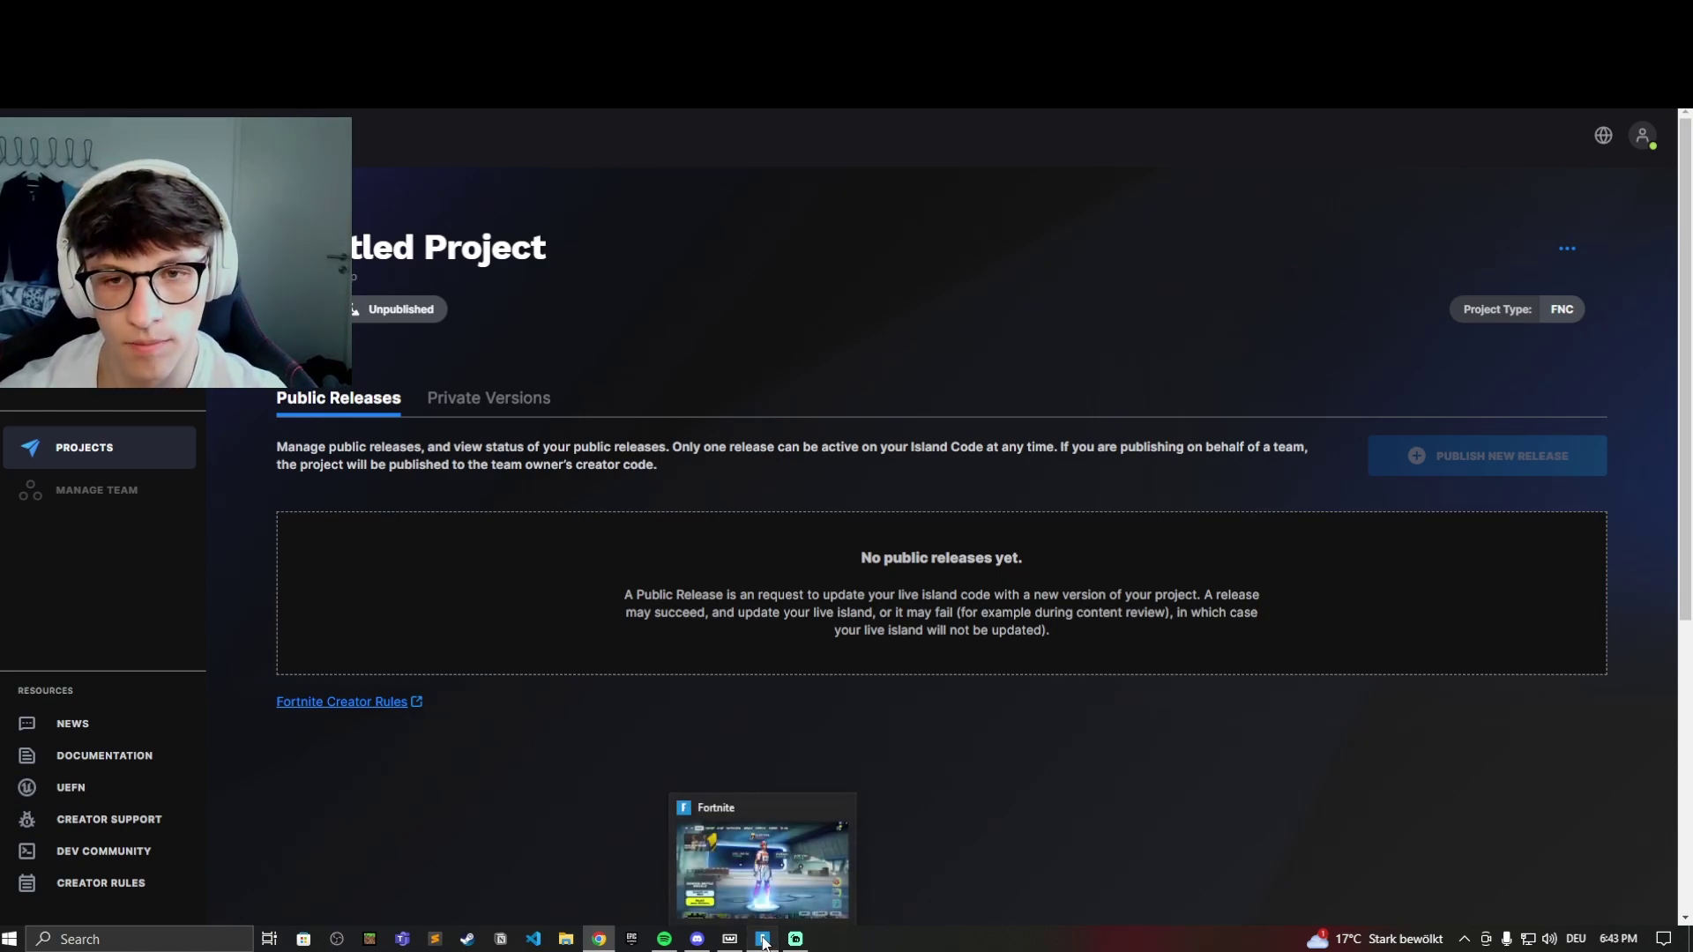
Switch to Fortnite, select the Creative mode and start a Creative session.
{"action": "left_click", "coordinate": [763, 941]}
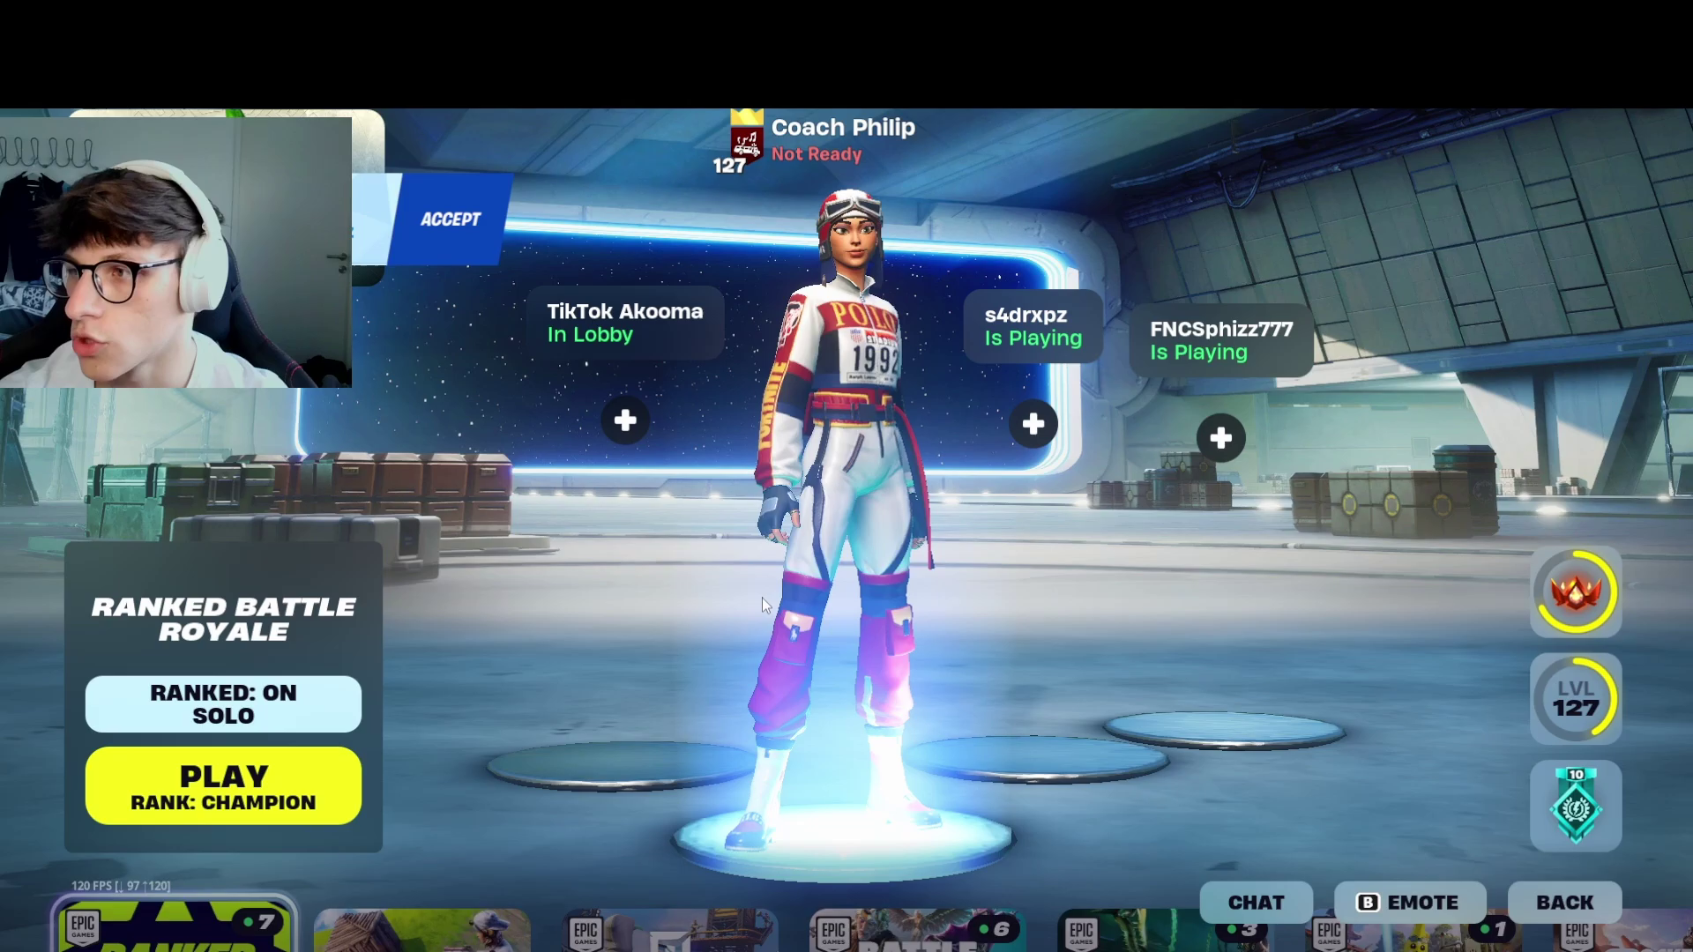
{"action": "scroll", "coordinate": [435, 619], "scroll_direction": "down", "scroll_amount": 1}
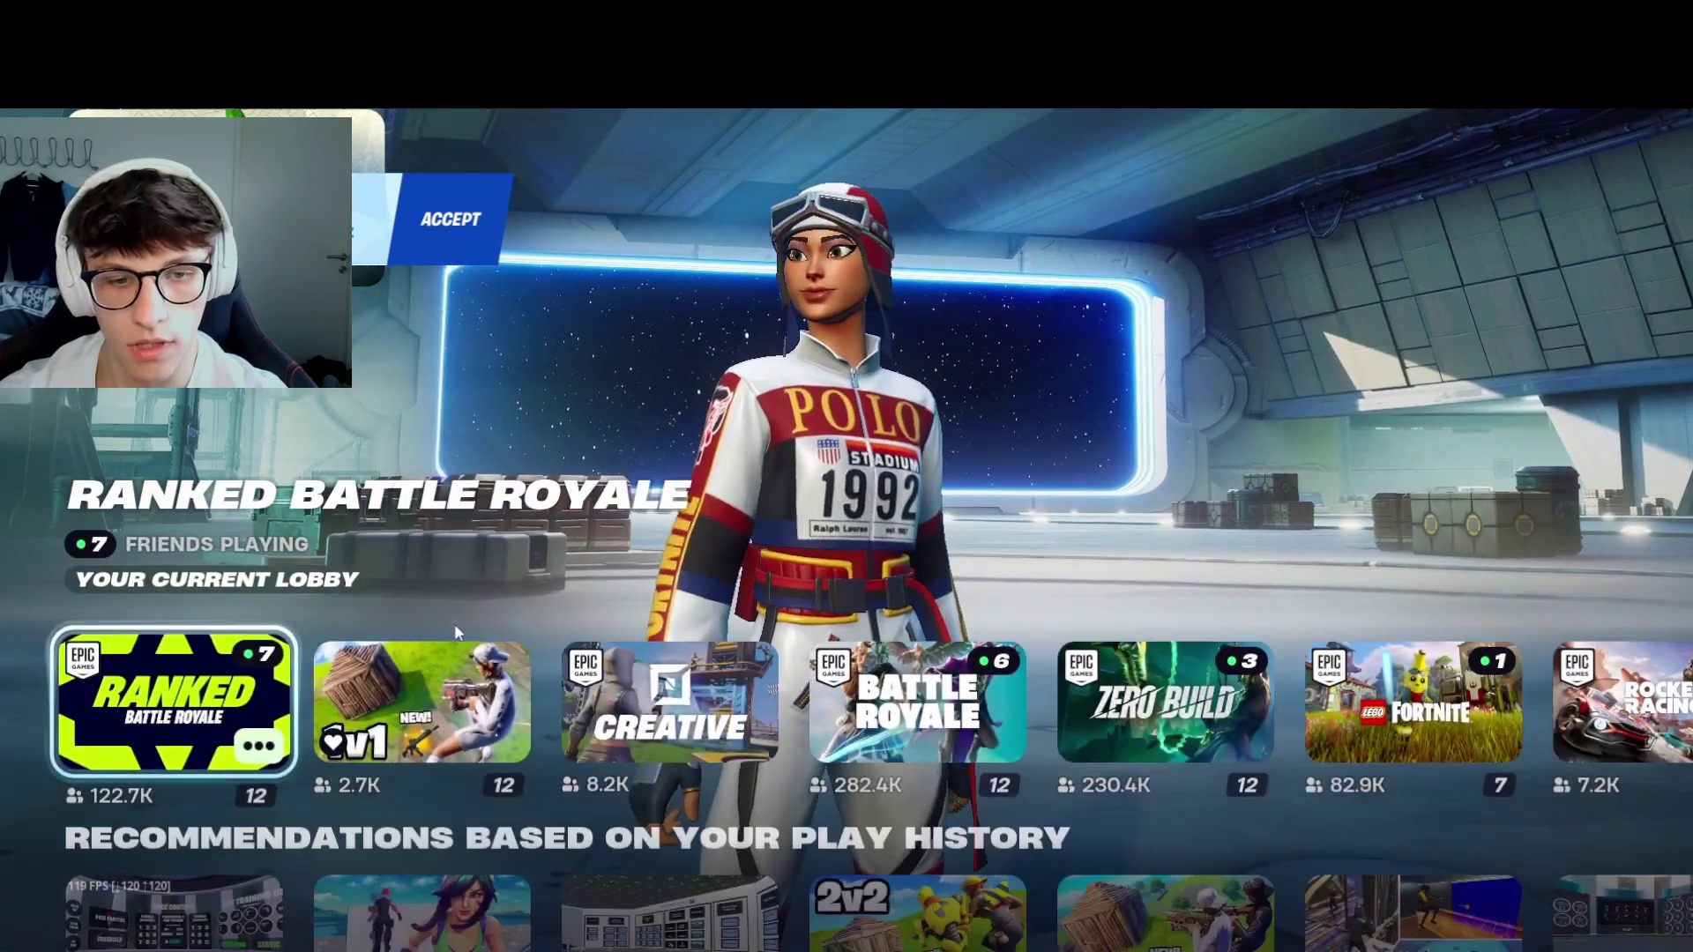
{"action": "left_click", "coordinate": [586, 686]}
{"action": "left_click", "coordinate": [225, 785]}
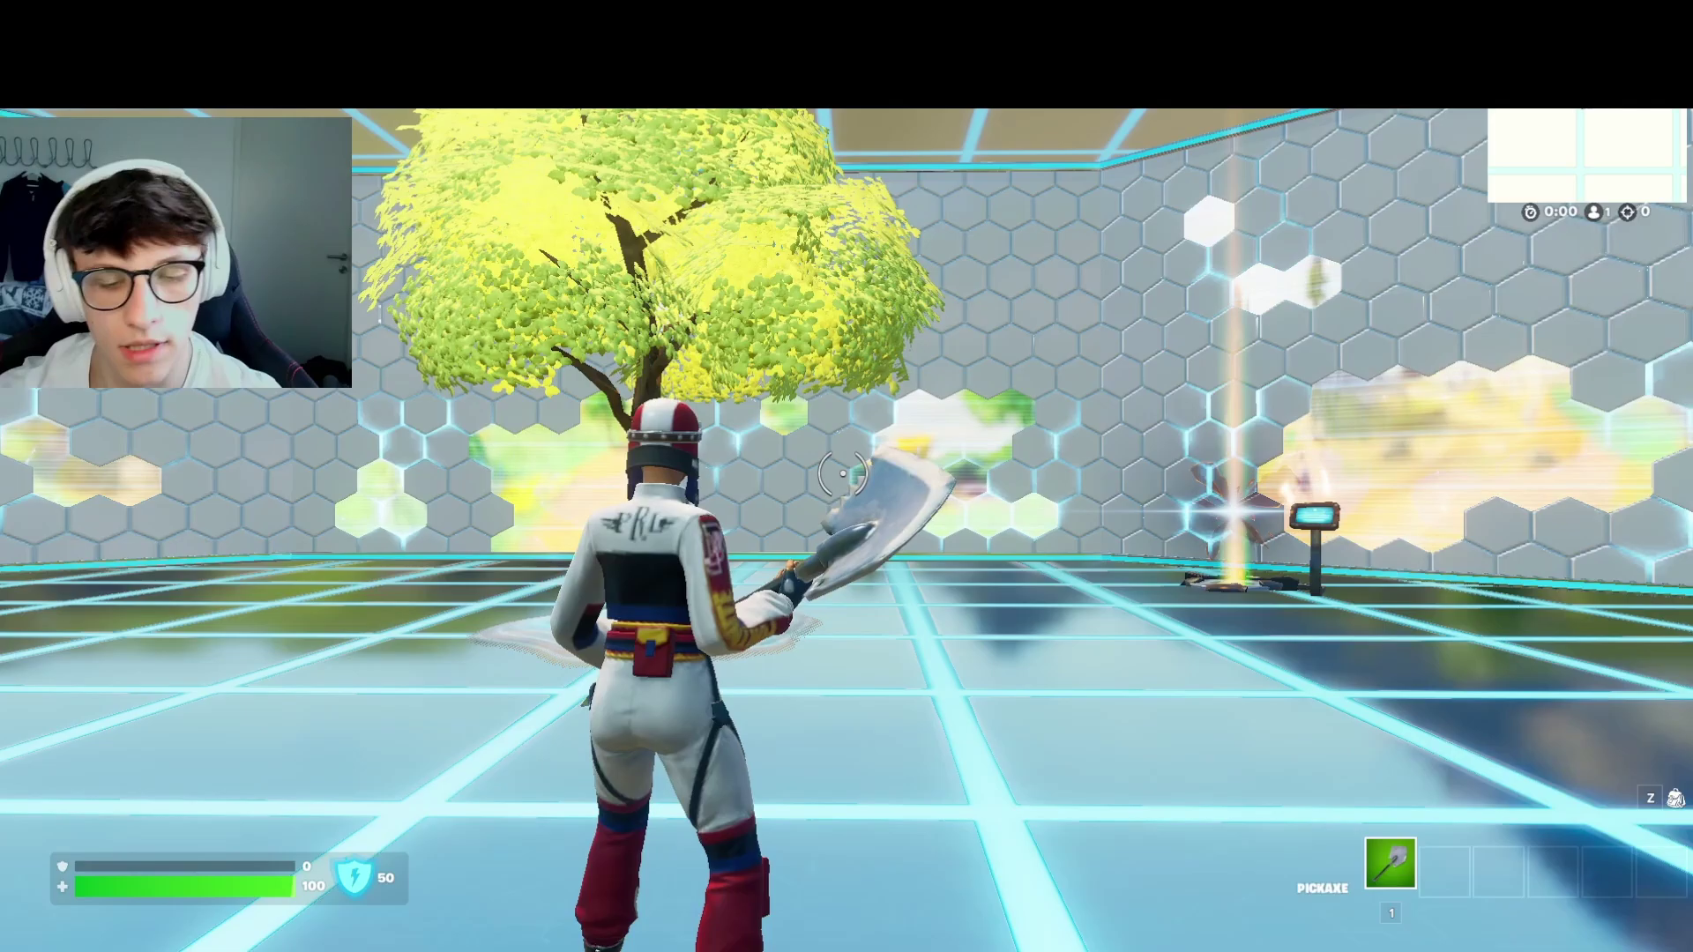
Walk up to the rift console and bring up your own island creations.
{"action": "key", "text": "w"}
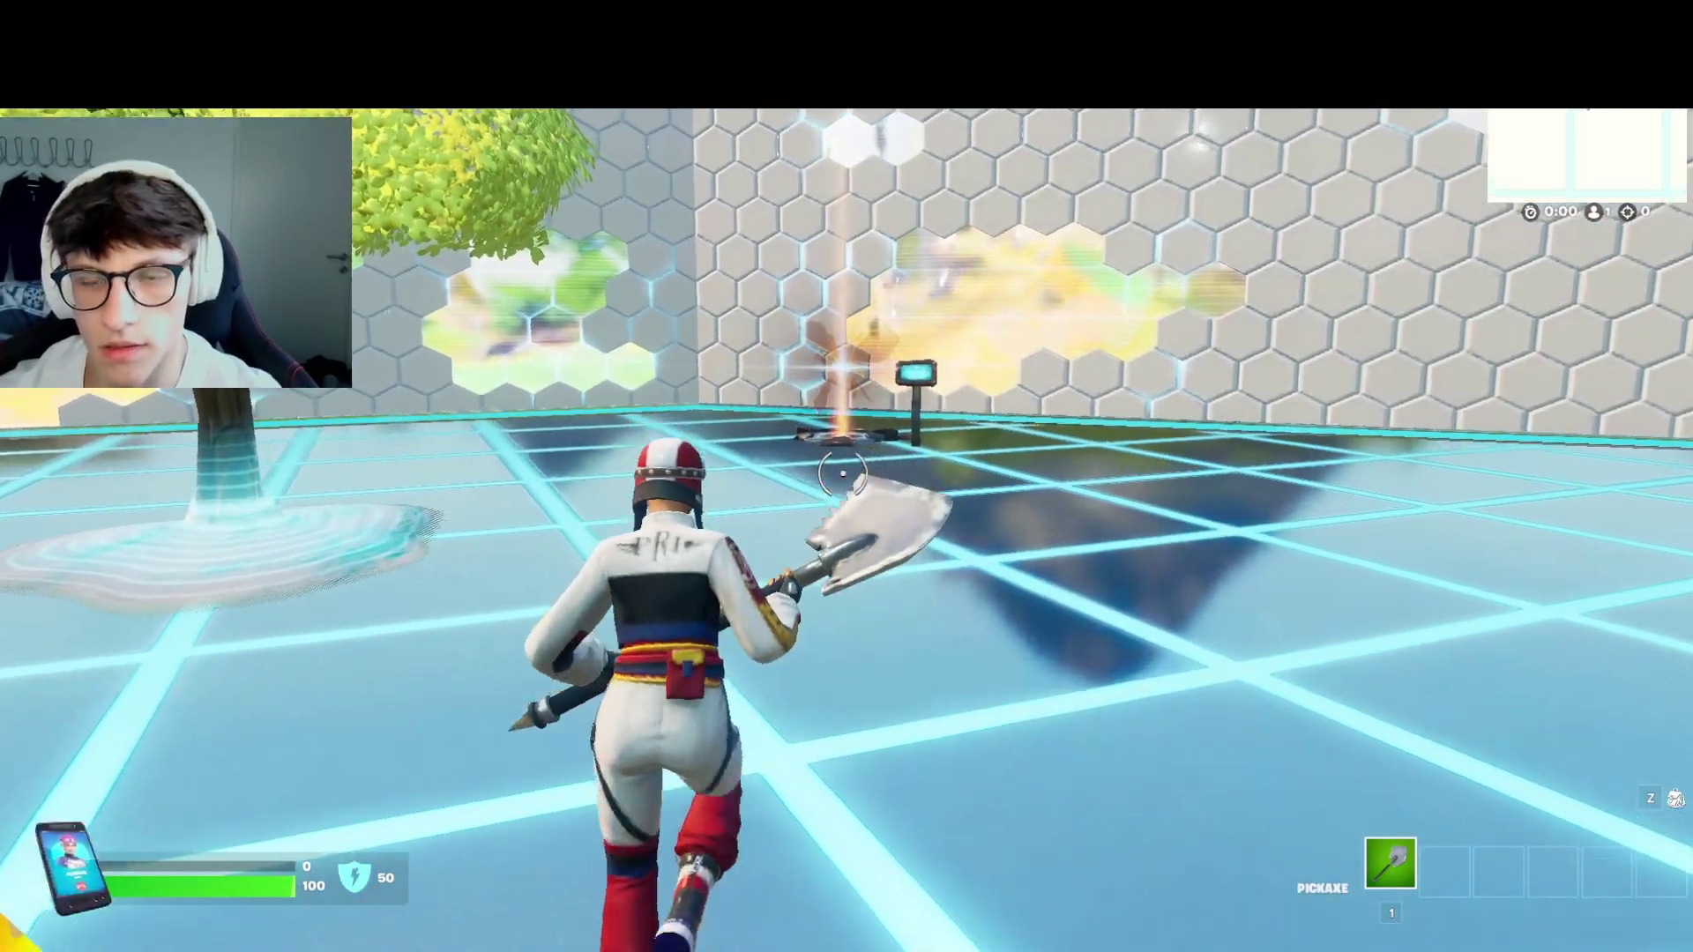
{"action": "key", "text": "w"}
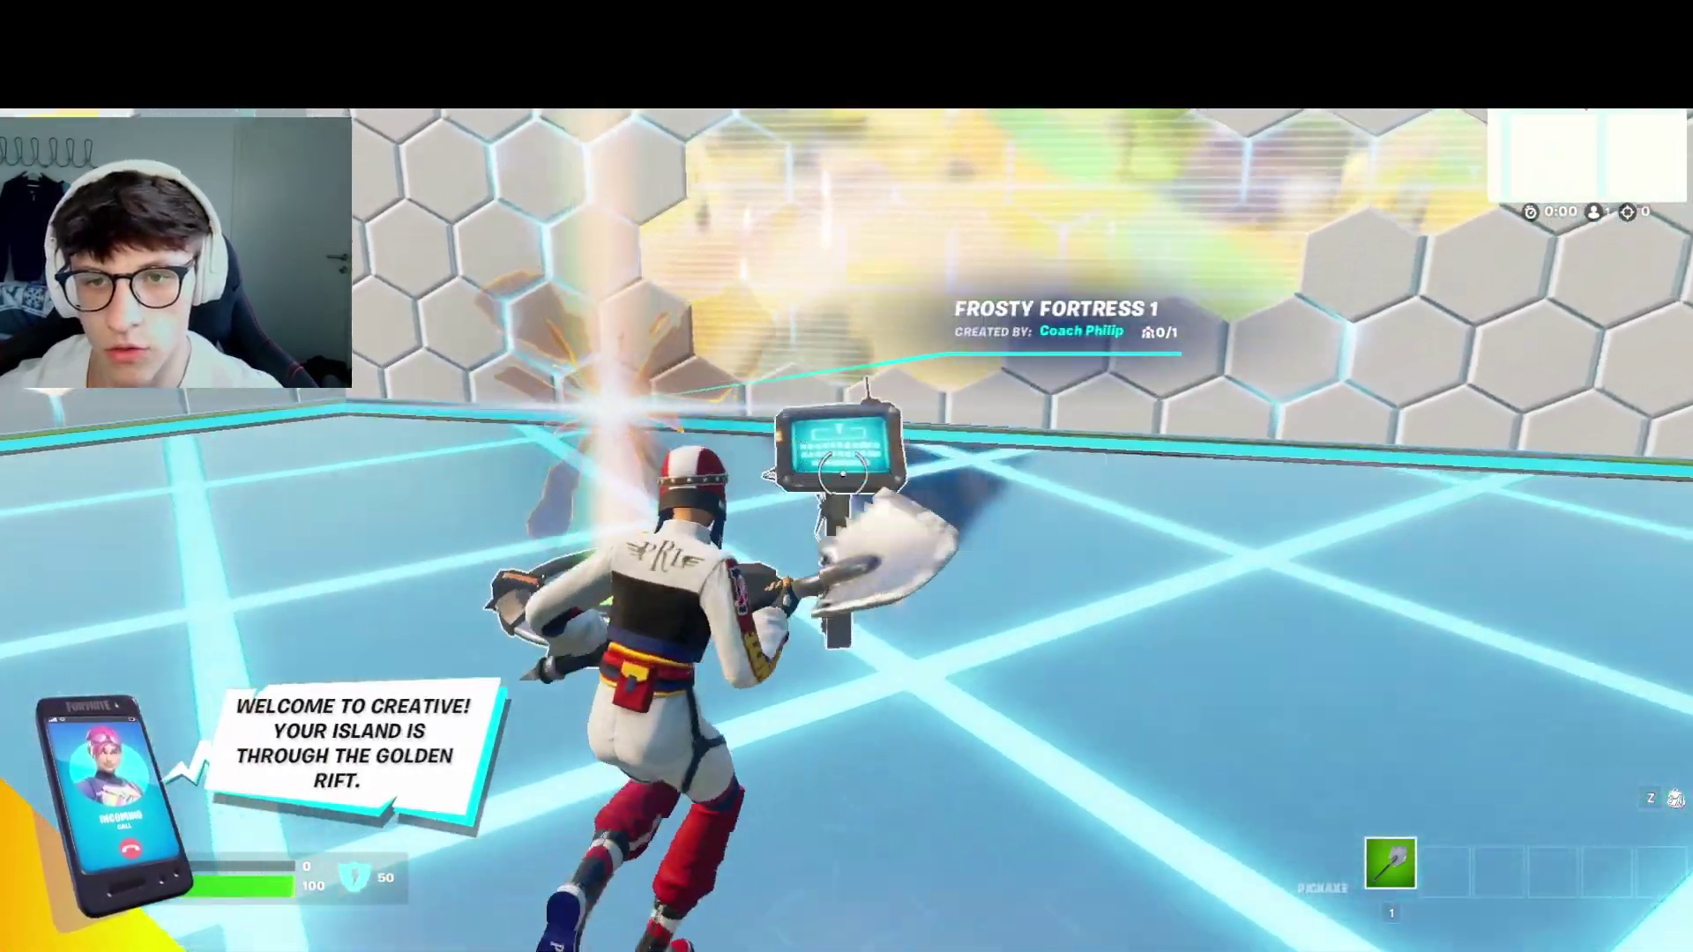
{"action": "key", "text": "w"}
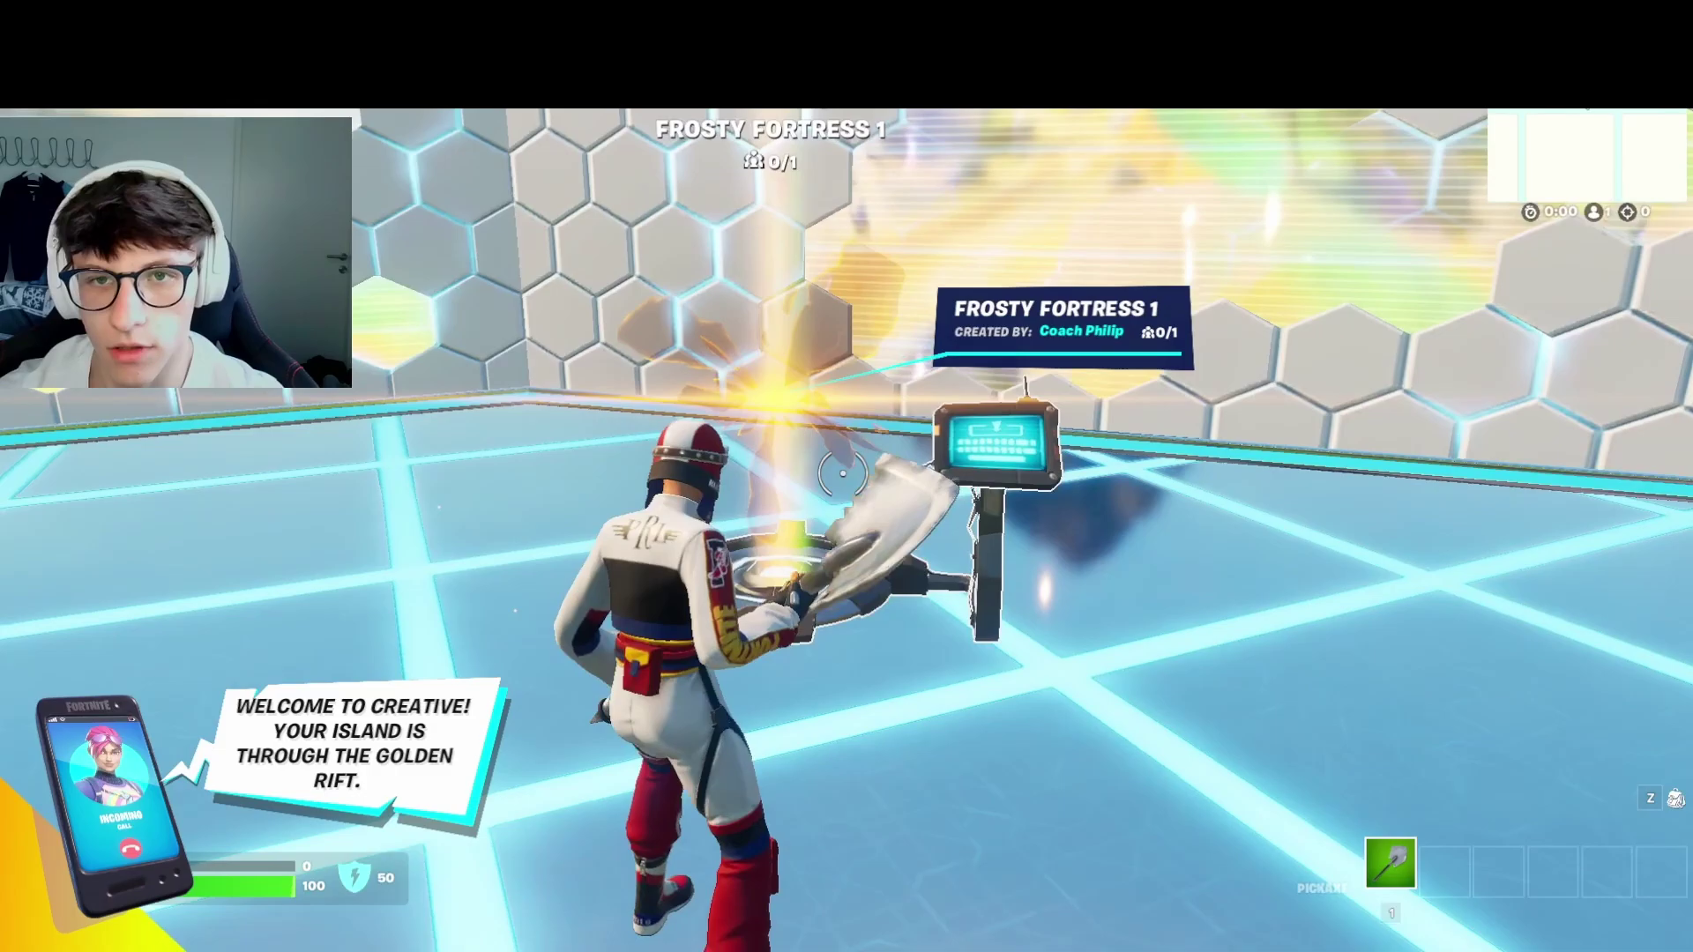
{"action": "key", "text": "e"}
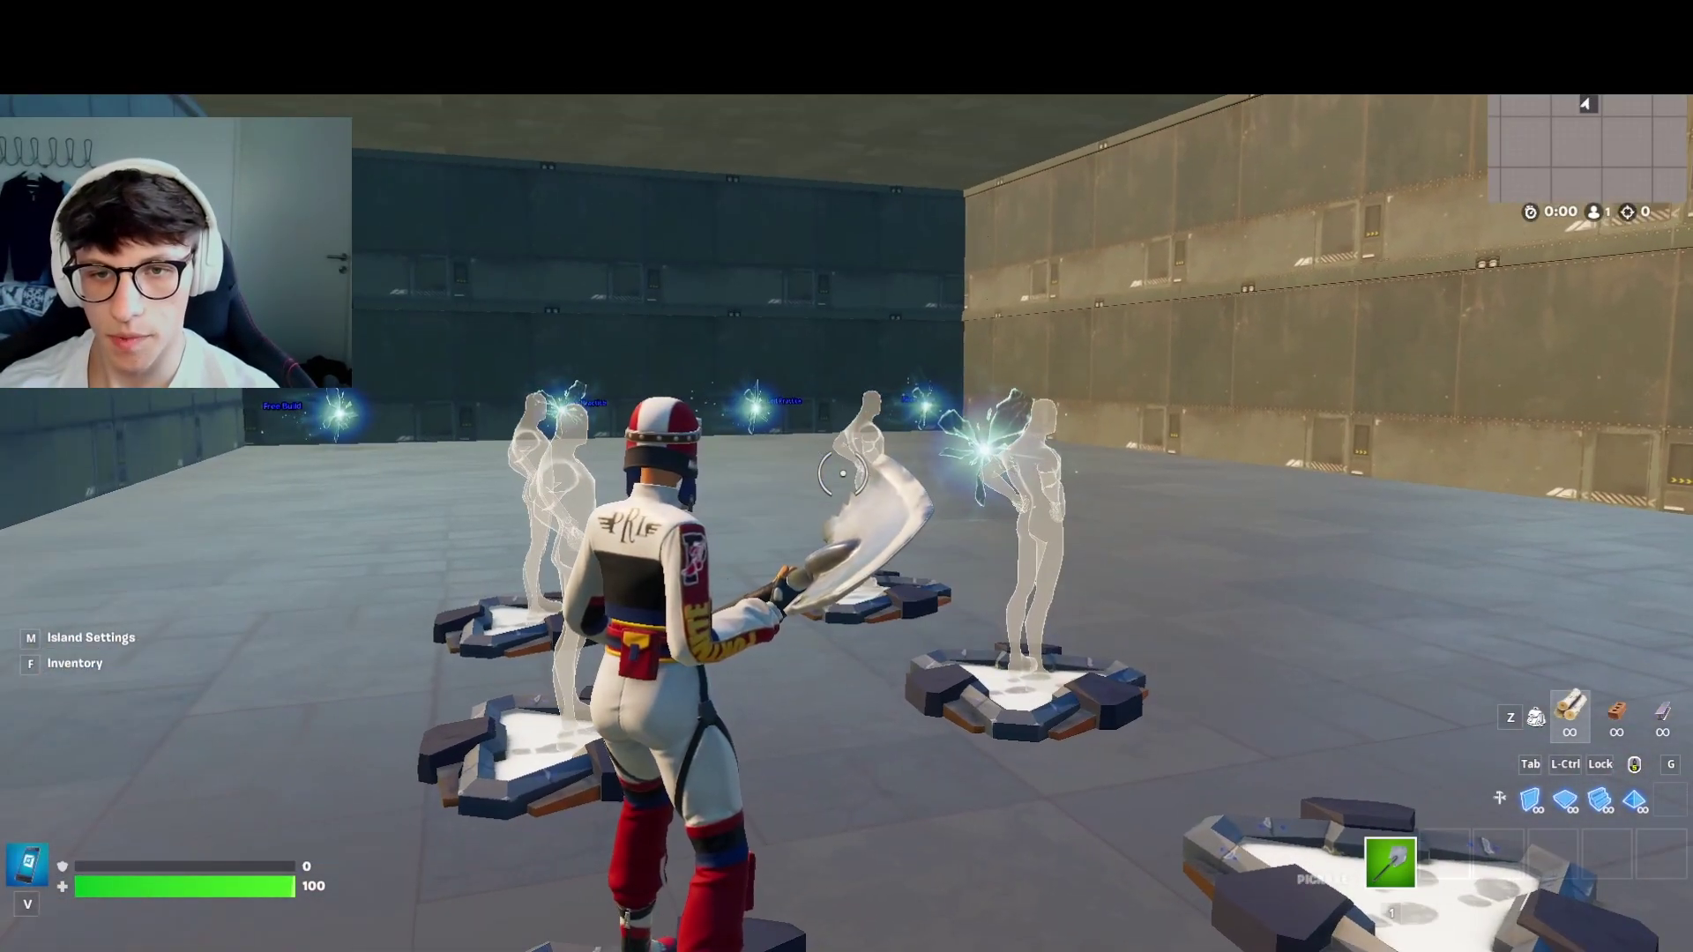
Bring up the Island Settings screen from the in-game Escape menu.
{"action": "key", "text": "Escape"}
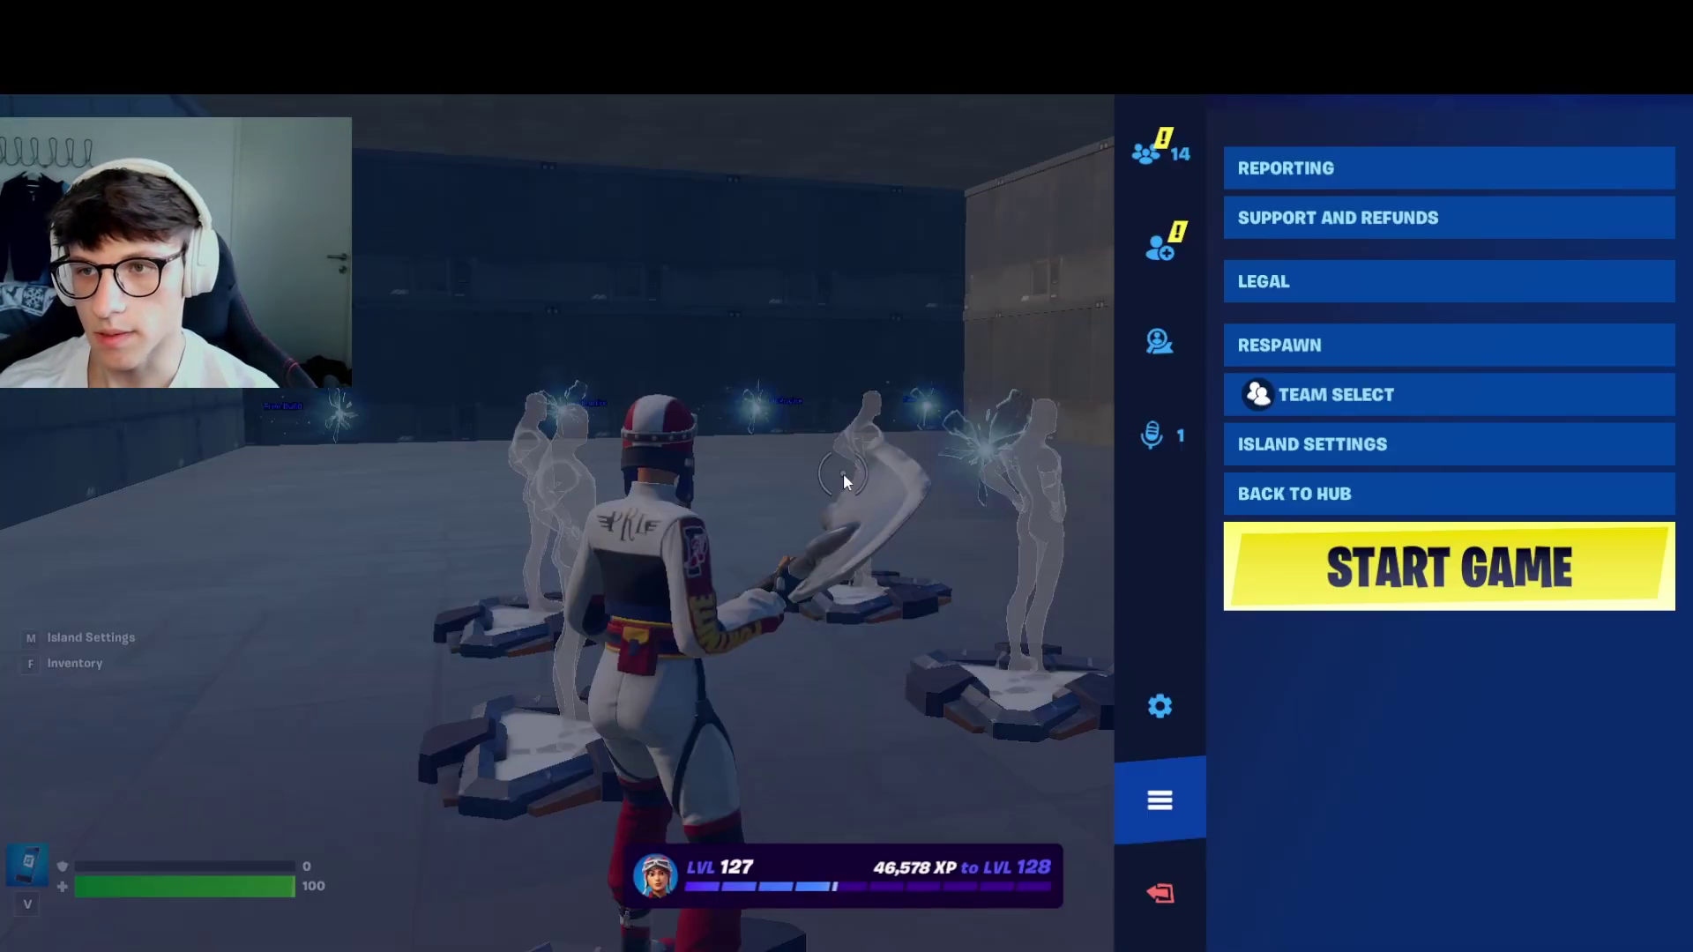
{"action": "left_click", "coordinate": [1312, 444]}
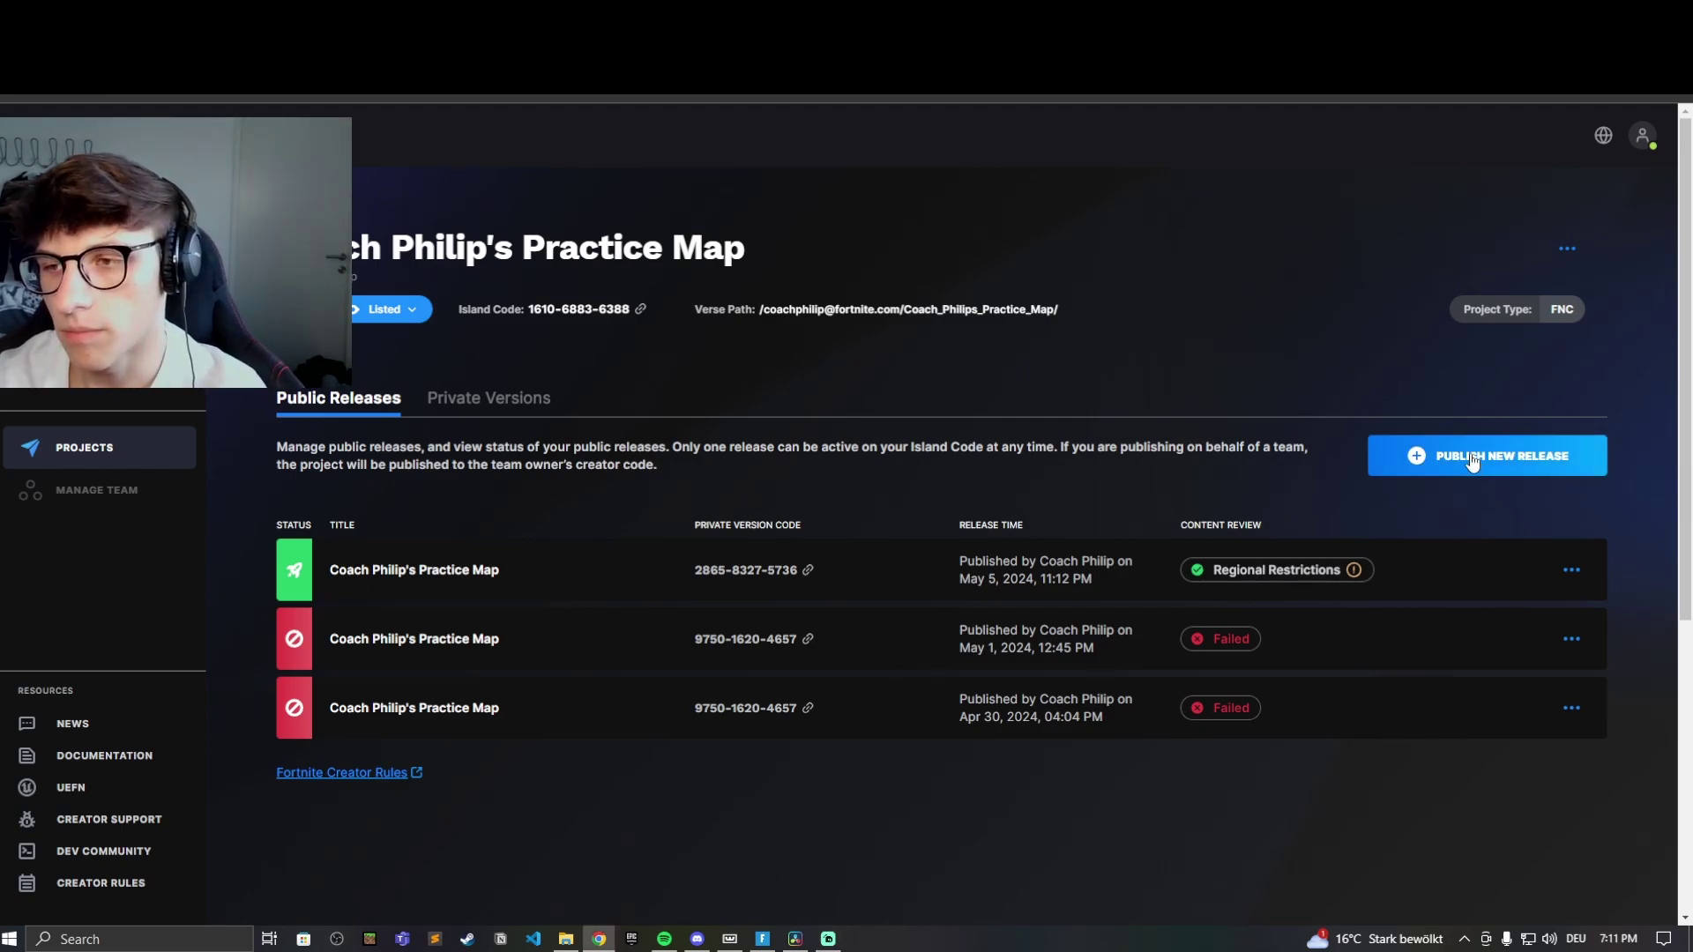
Start a new public release and review its title and description.
{"action": "left_click", "coordinate": [1514, 452]}
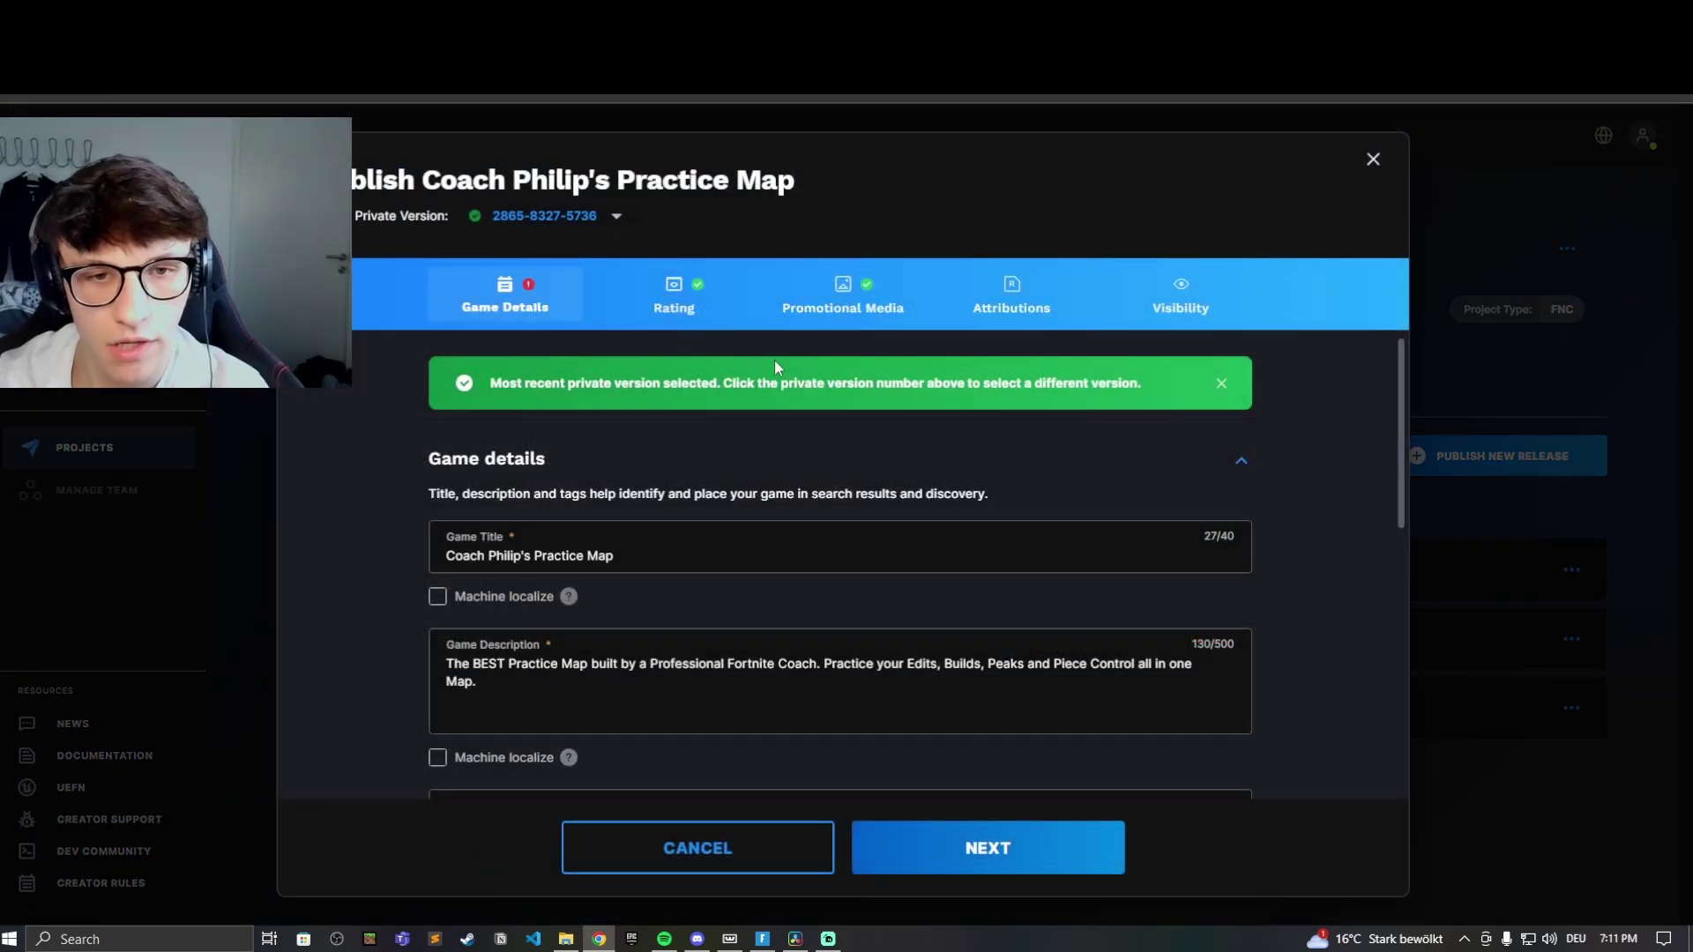
{"action": "scroll", "coordinate": [567, 411], "scroll_direction": "down", "scroll_amount": 1}
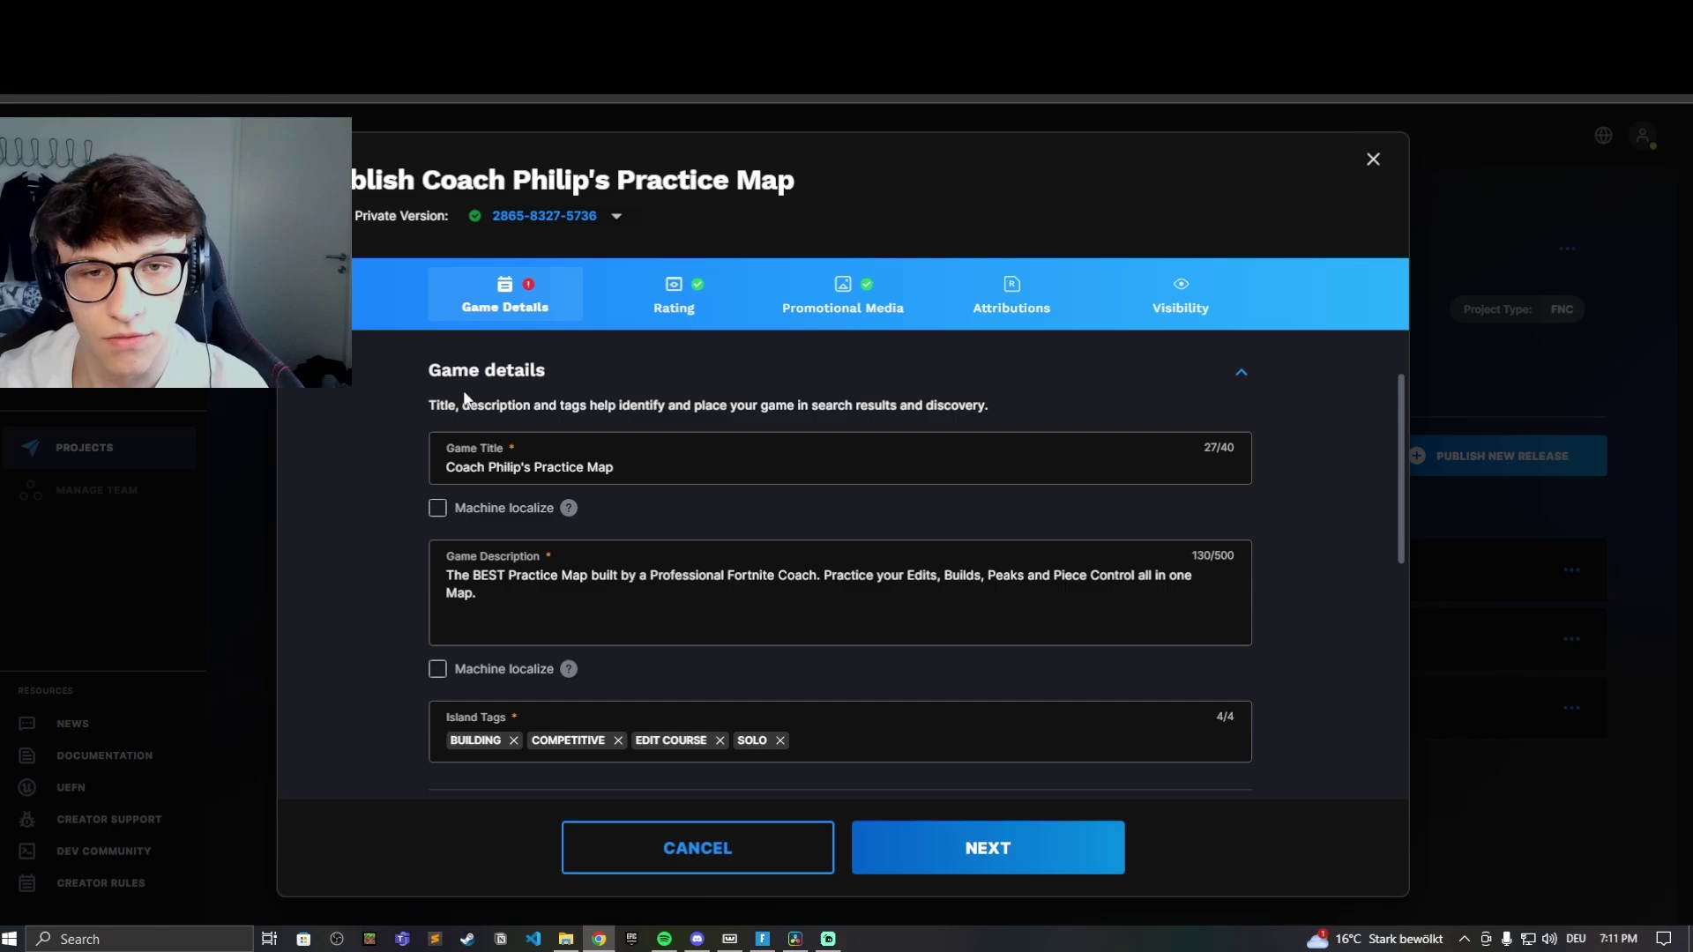
{"action": "scroll", "coordinate": [725, 416], "scroll_direction": "down", "scroll_amount": 1}
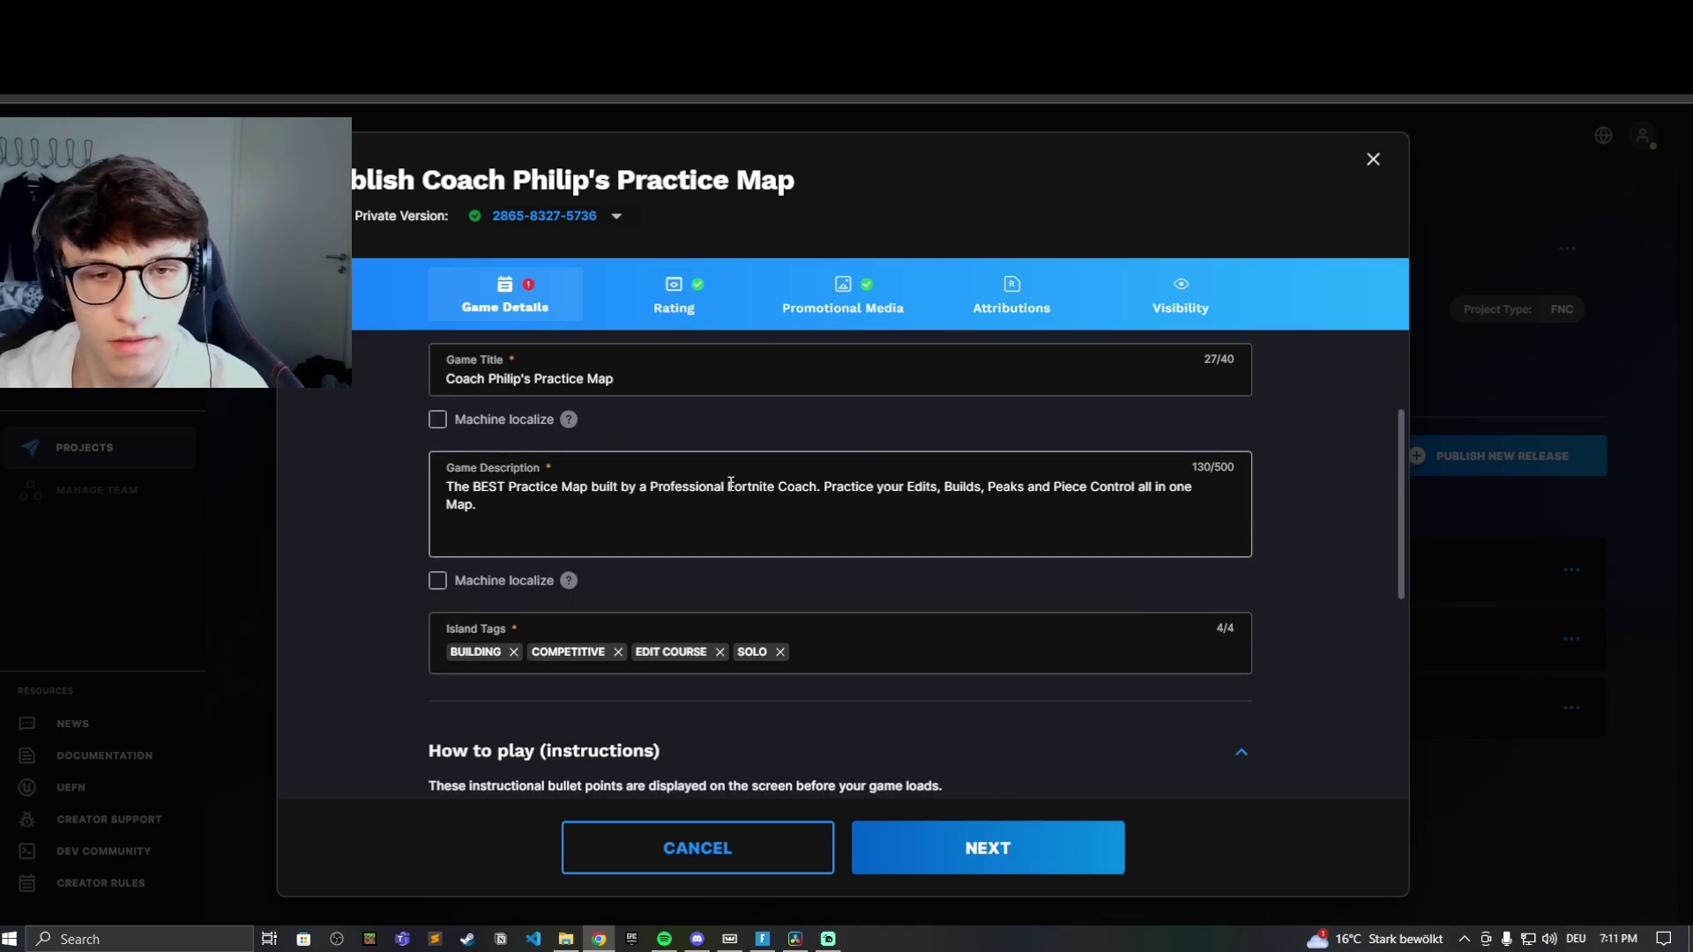
{"action": "scroll", "coordinate": [727, 481], "scroll_direction": "down", "scroll_amount": 1}
Browse the available island tags, then dismiss the tag choices list.
{"action": "left_click", "coordinate": [1102, 574]}
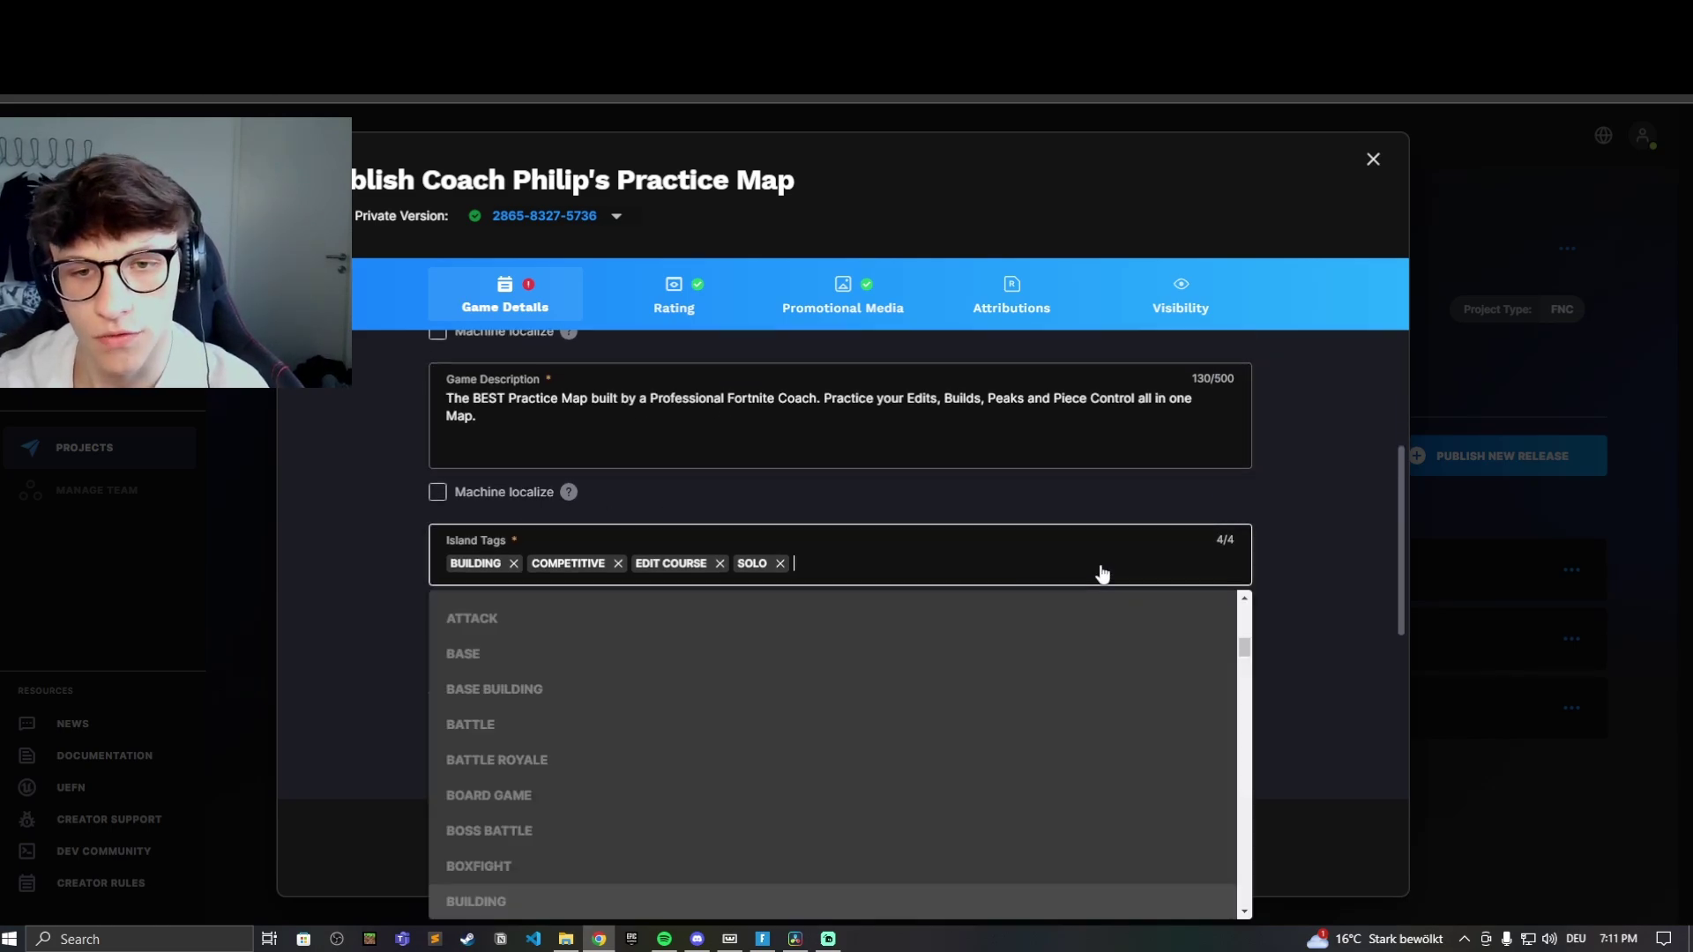
{"action": "scroll", "coordinate": [568, 788], "scroll_direction": "up", "scroll_amount": 5}
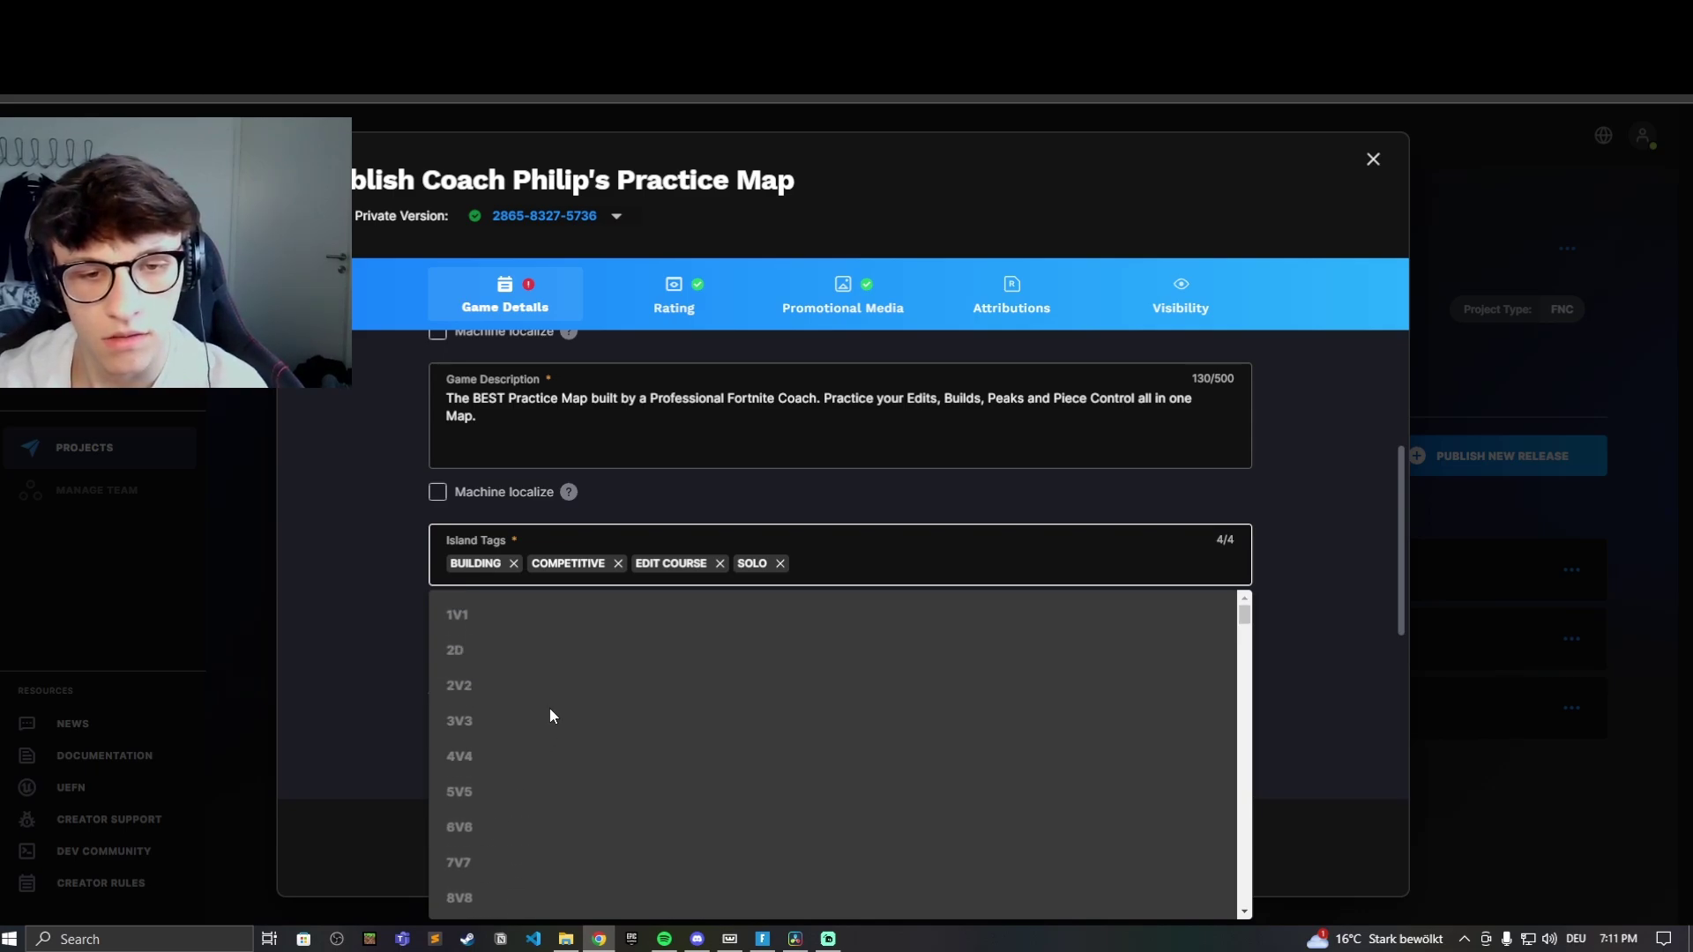
{"action": "scroll", "coordinate": [549, 707], "scroll_direction": "down", "scroll_amount": 3}
{"action": "scroll", "coordinate": [552, 702], "scroll_direction": "down", "scroll_amount": 10}
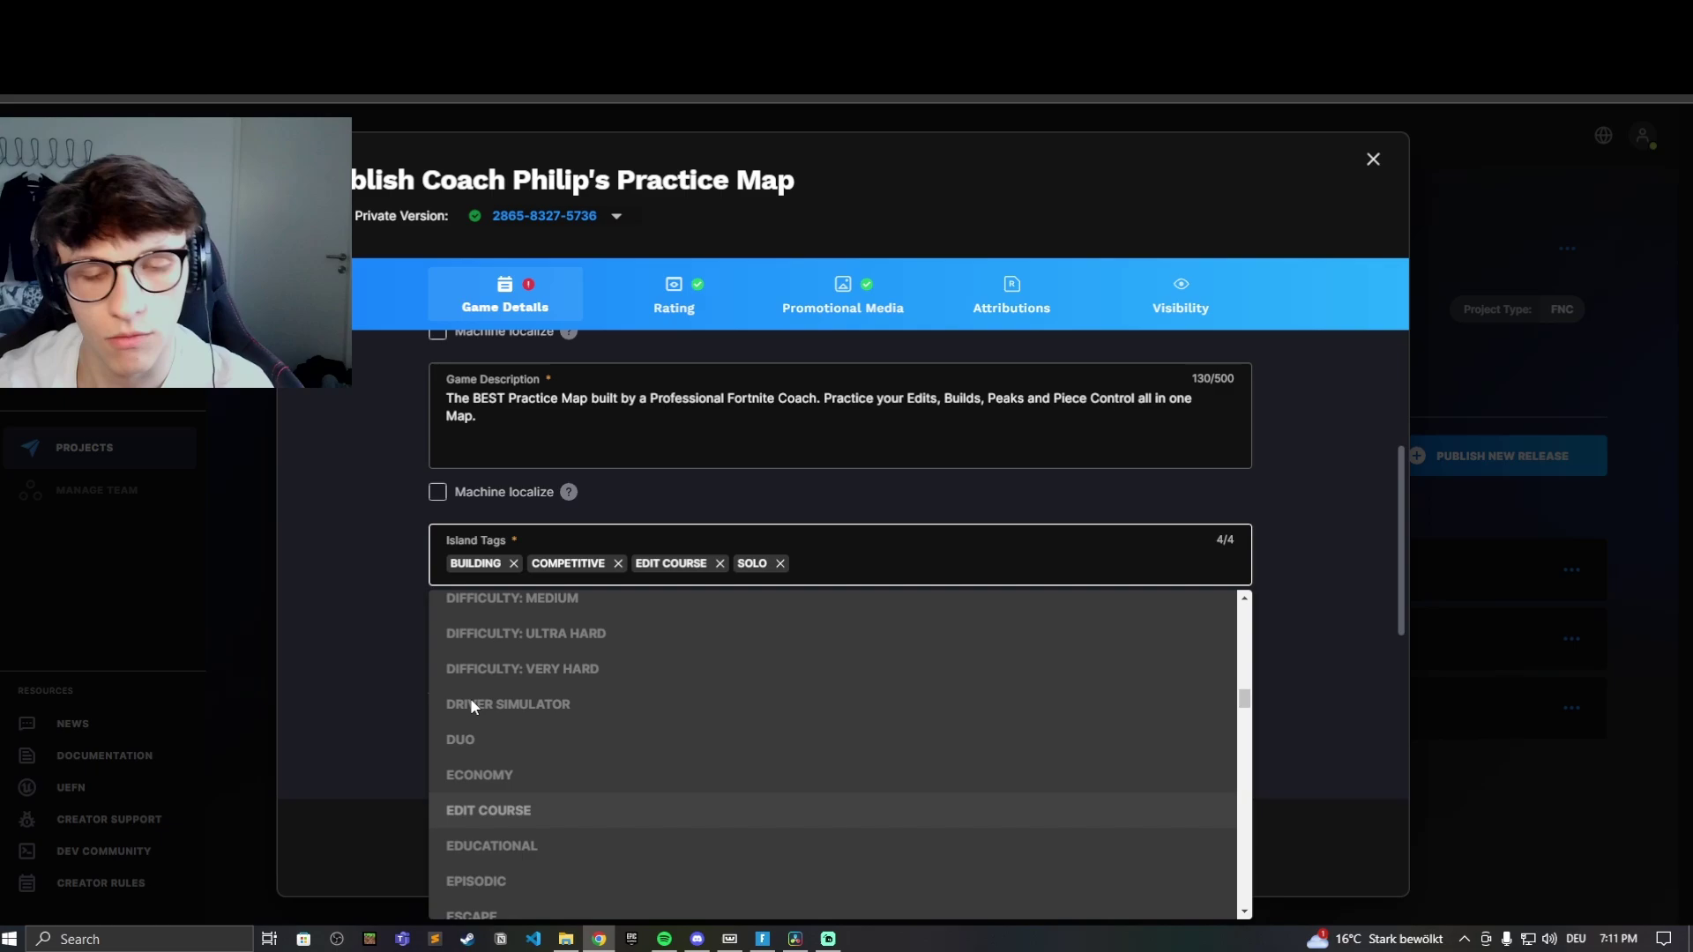
{"action": "scroll", "coordinate": [714, 760], "scroll_direction": "down", "scroll_amount": 5}
{"action": "left_click", "coordinate": [329, 608]}
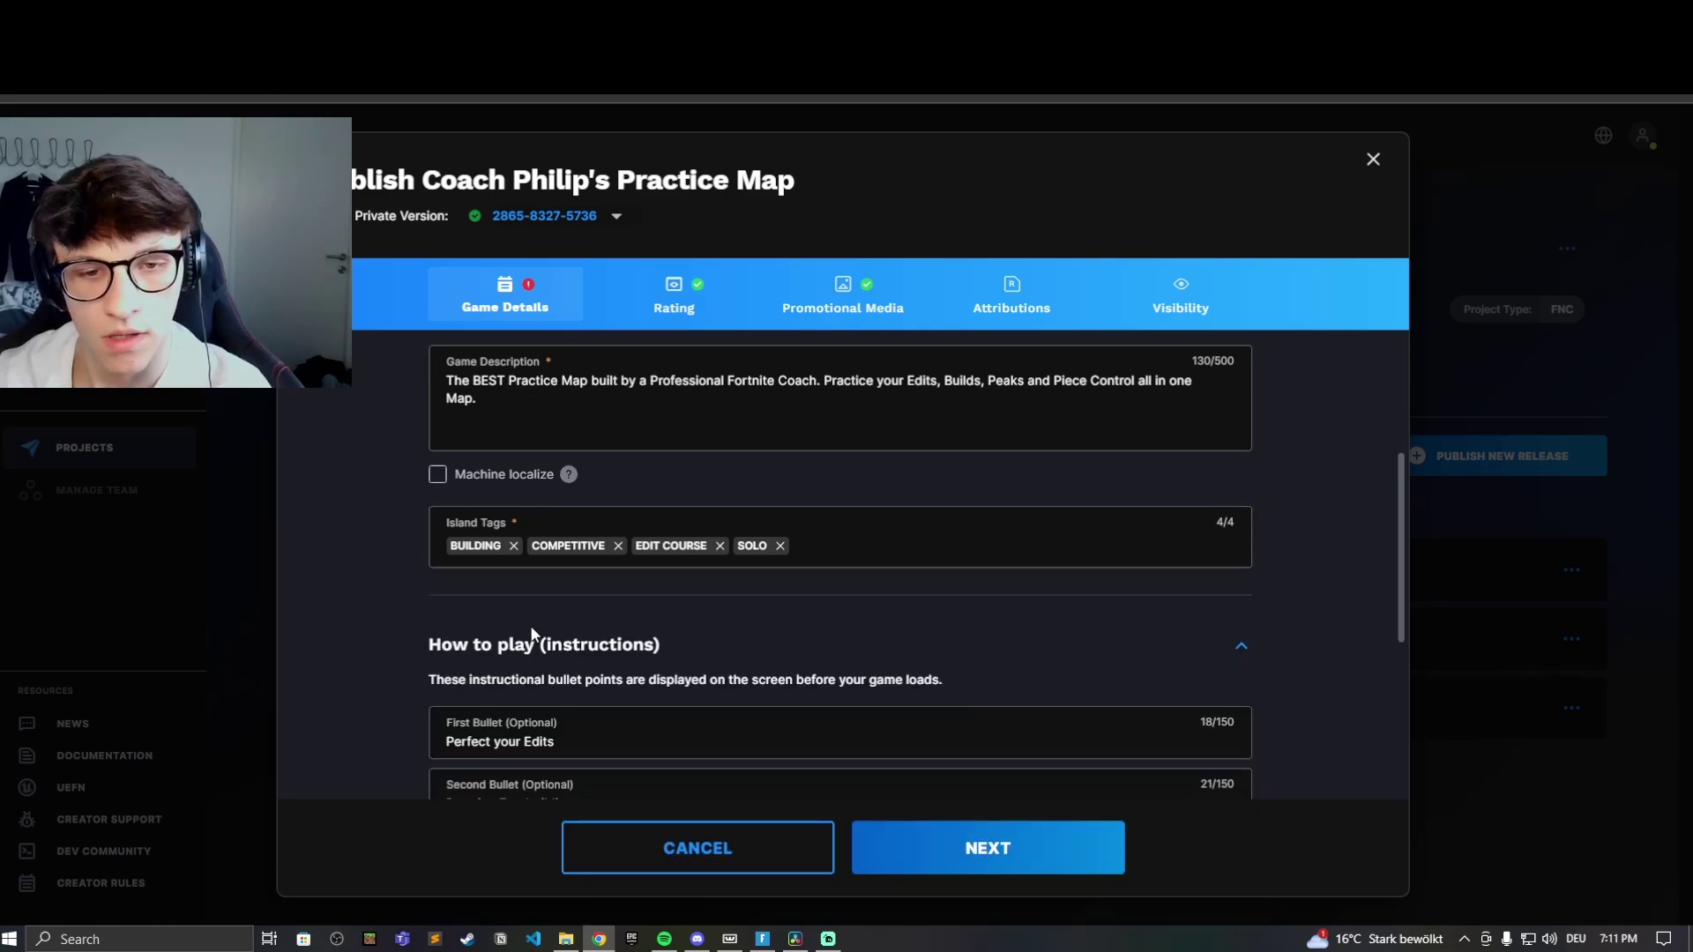
Review the three How to play bullets and the empty What Has Changed field.
{"action": "scroll", "coordinate": [531, 626], "scroll_direction": "down", "scroll_amount": 3}
{"action": "scroll", "coordinate": [517, 526], "scroll_direction": "down", "scroll_amount": 1}
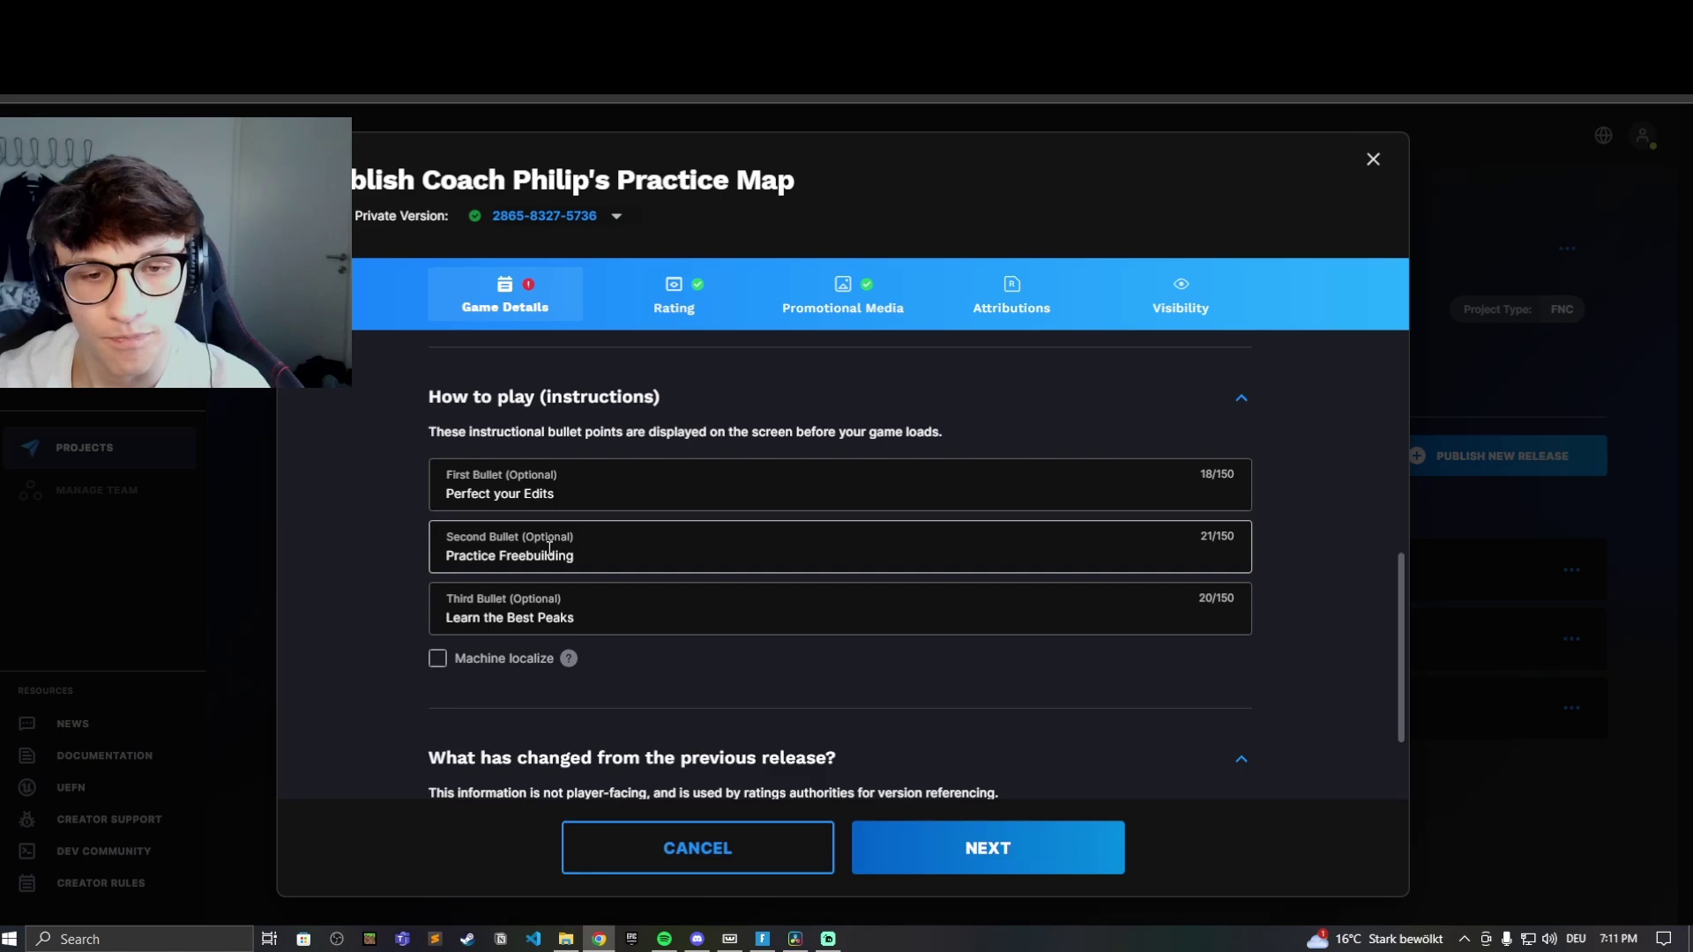
{"action": "scroll", "coordinate": [599, 555], "scroll_direction": "down", "scroll_amount": 2}
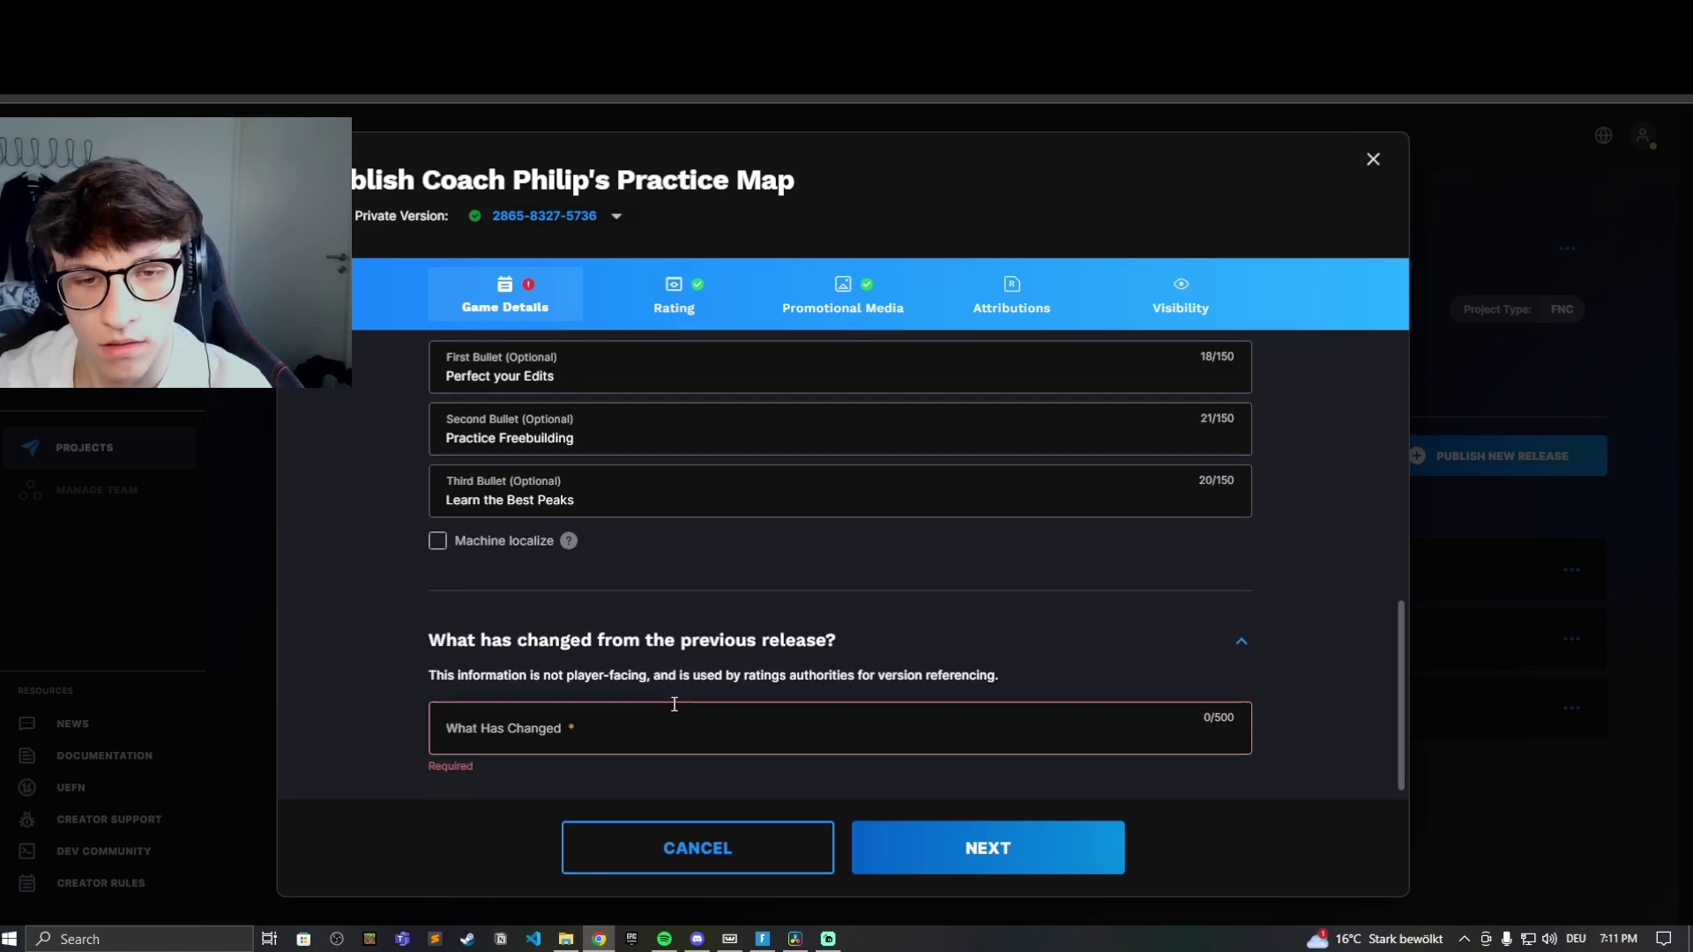
{"action": "scroll", "coordinate": [673, 703], "scroll_direction": "up", "scroll_amount": 6}
{"action": "scroll", "coordinate": [667, 596], "scroll_direction": "up", "scroll_amount": 1}
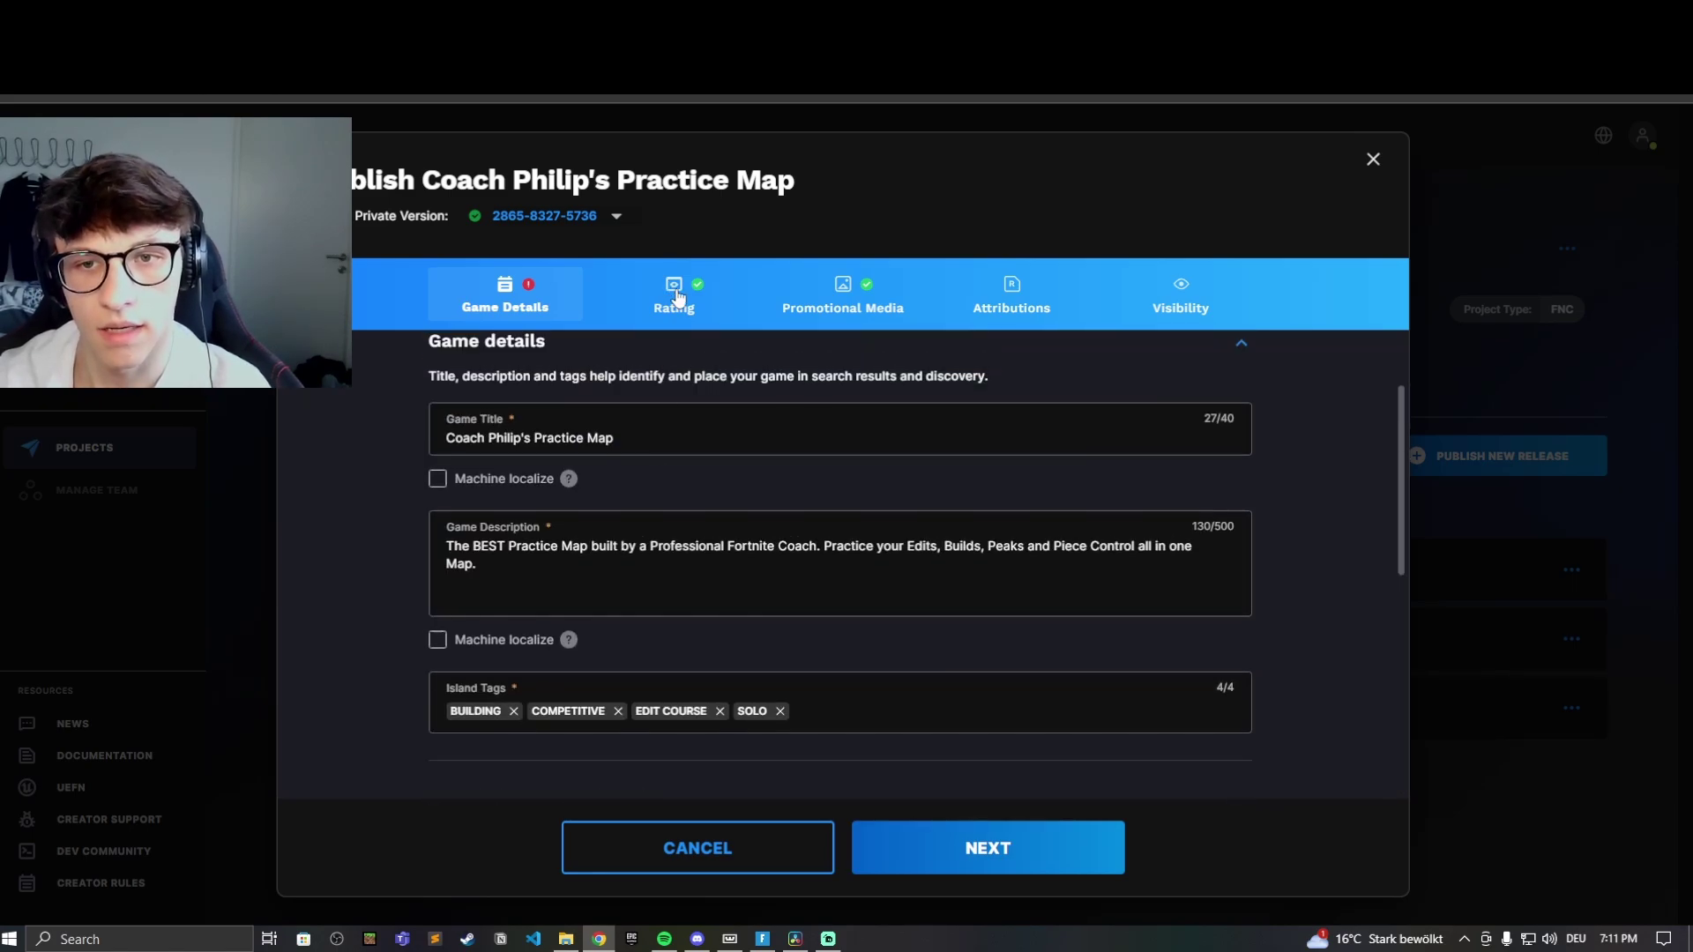
Review the Rating step's IARC age ratings per region, such as ESRB Teen and PEGI 12.
{"action": "left_click", "coordinate": [677, 299]}
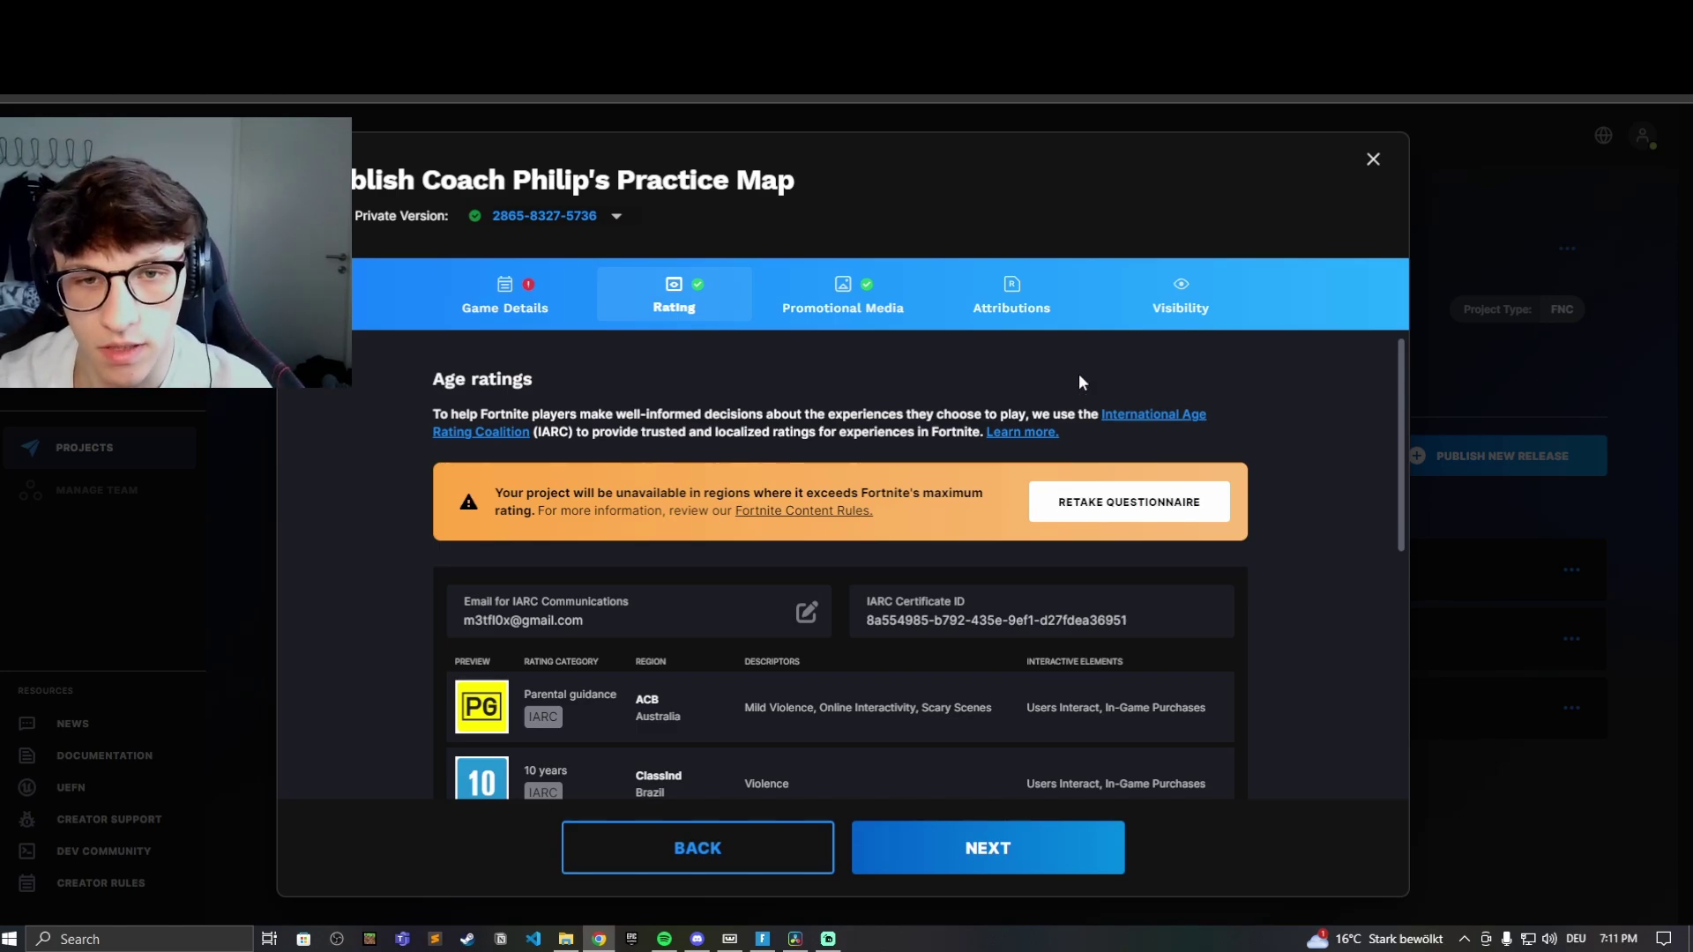
{"action": "scroll", "coordinate": [1072, 377], "scroll_direction": "down", "scroll_amount": 1}
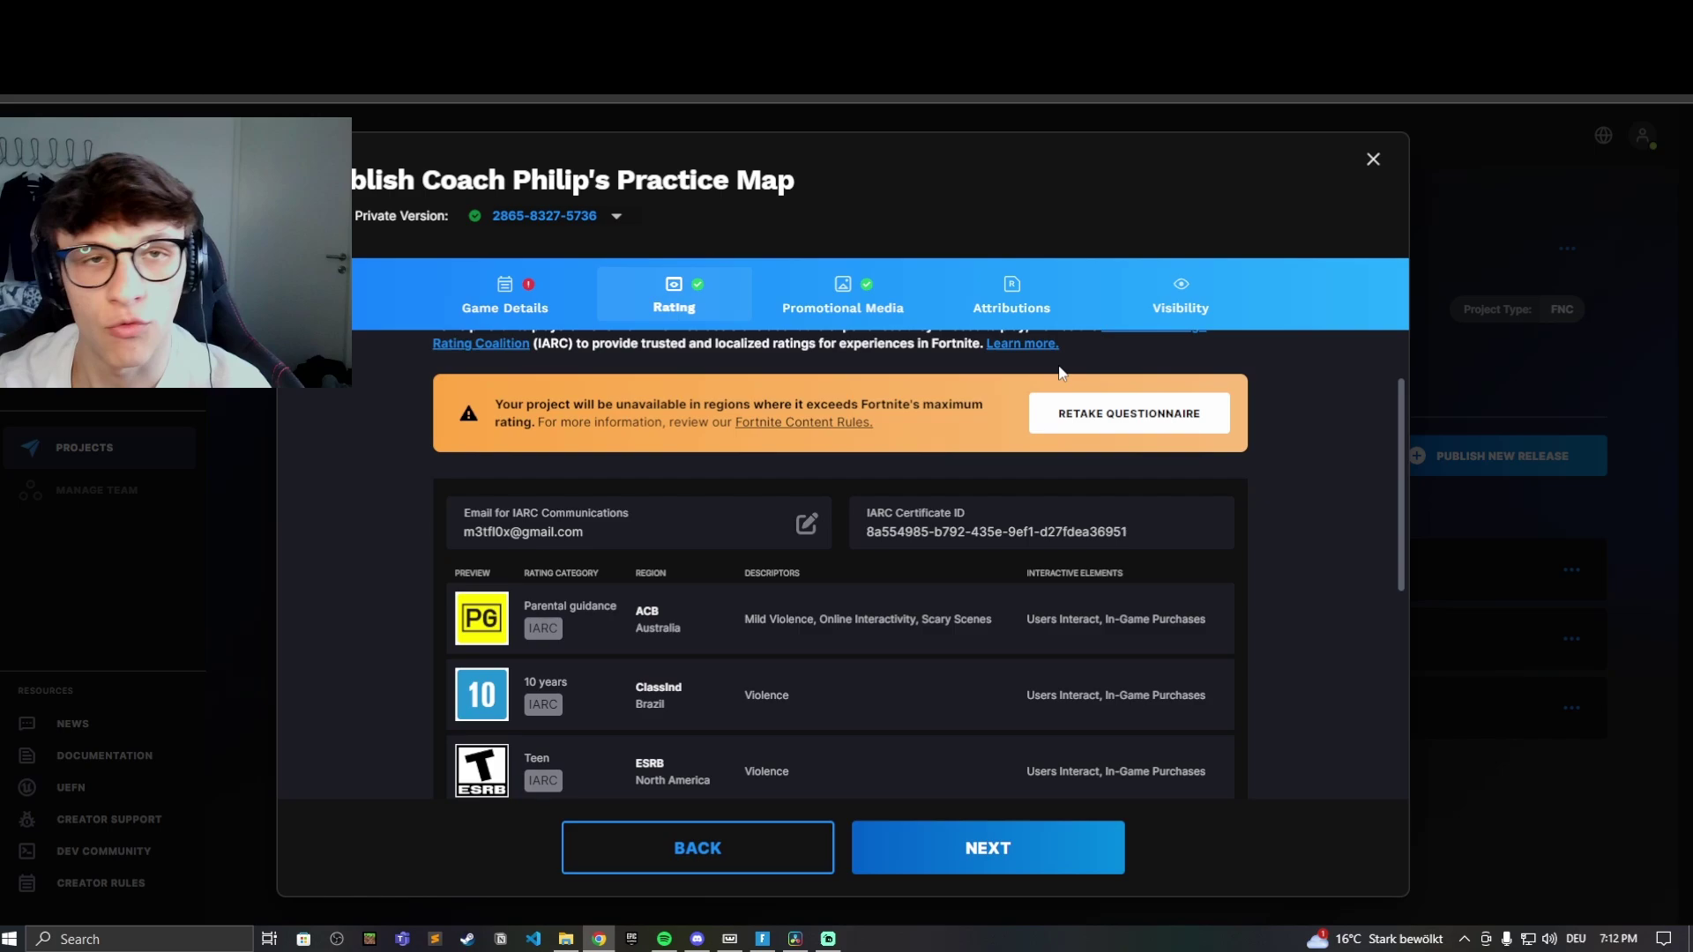
{"action": "scroll", "coordinate": [1051, 376], "scroll_direction": "down", "scroll_amount": 1}
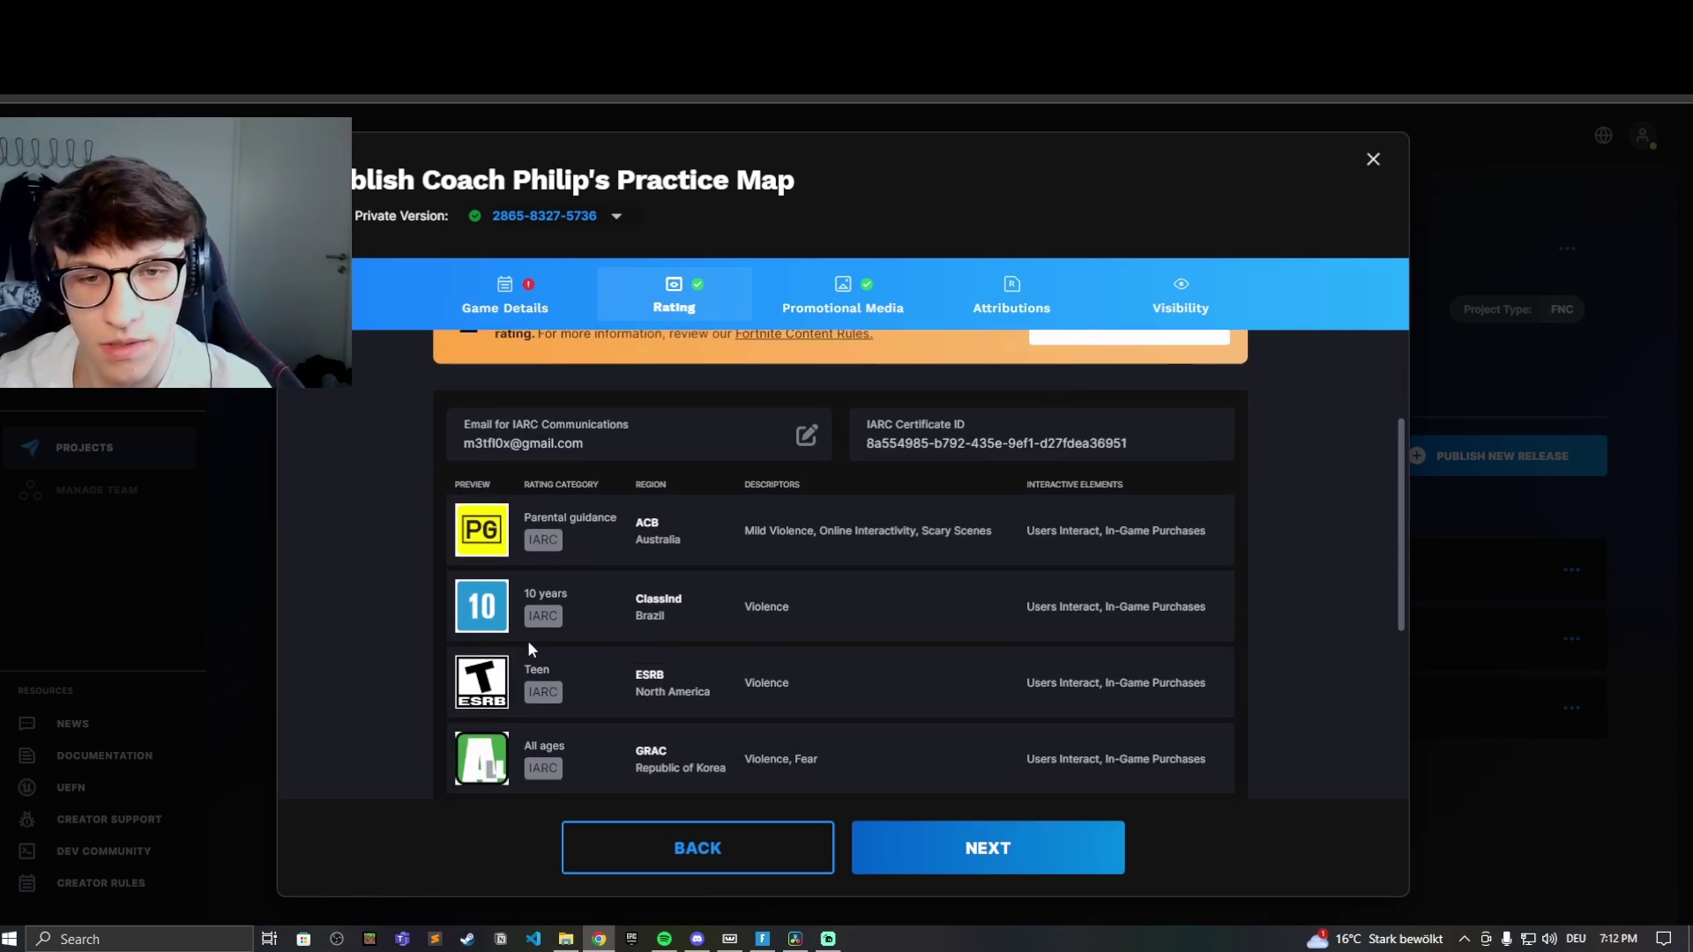
{"action": "scroll", "coordinate": [520, 644], "scroll_direction": "down", "scroll_amount": 1}
{"action": "scroll", "coordinate": [511, 639], "scroll_direction": "down", "scroll_amount": 1}
{"action": "scroll", "coordinate": [732, 591], "scroll_direction": "up", "scroll_amount": 3}
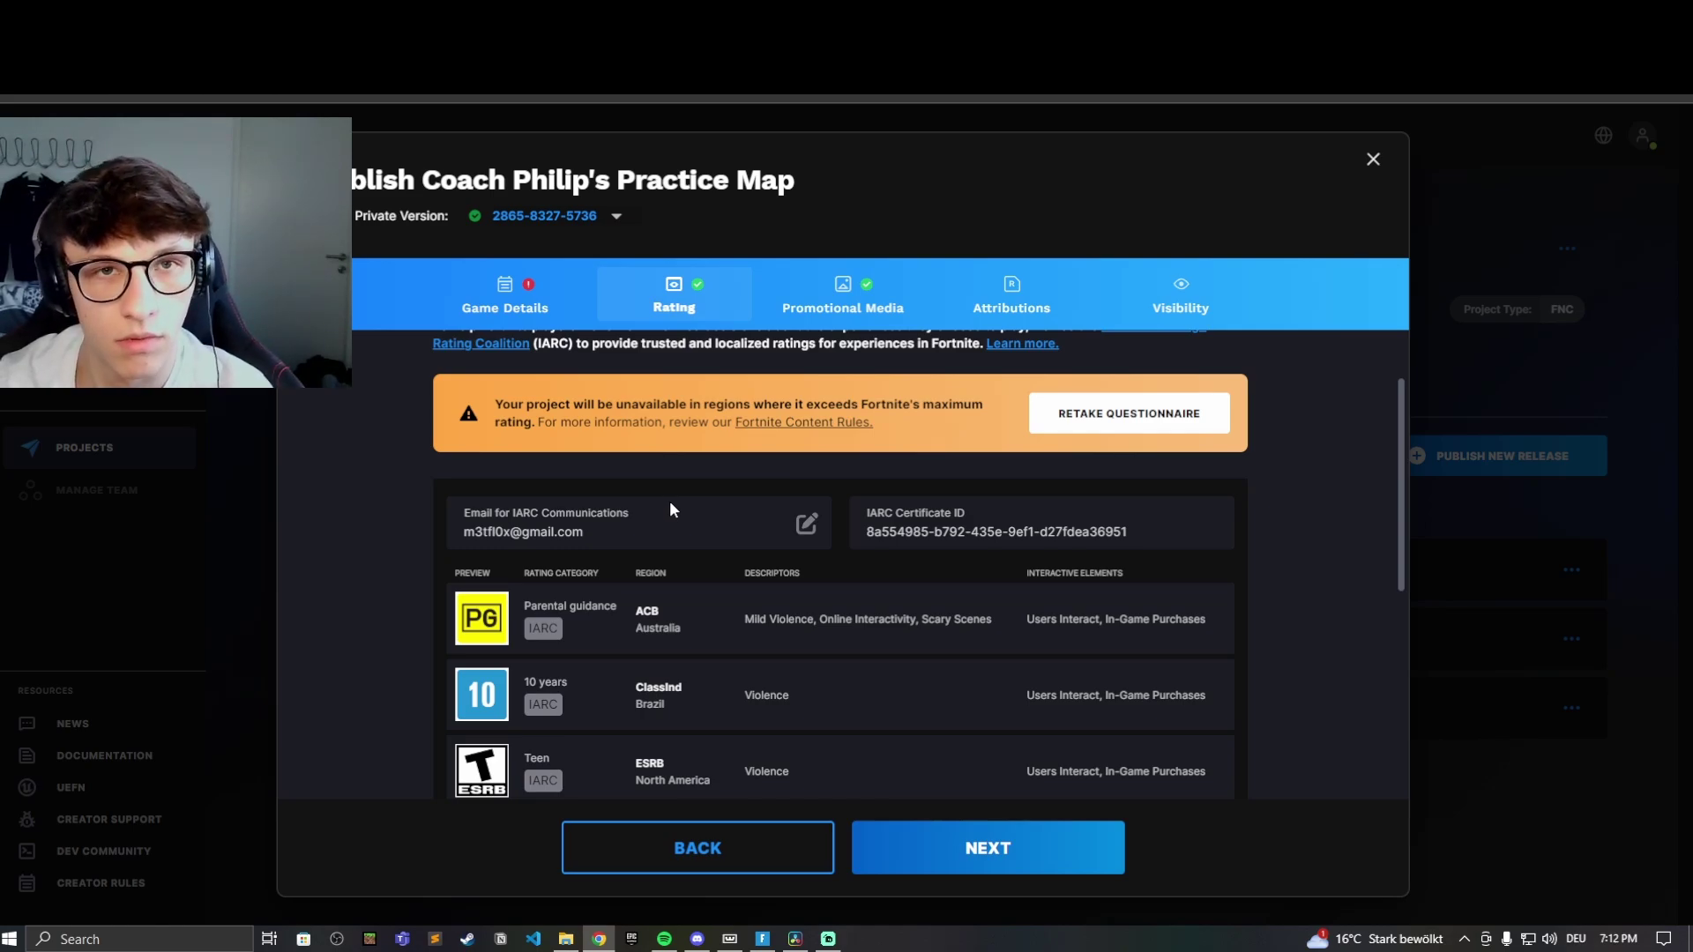
{"action": "scroll", "coordinate": [669, 509], "scroll_direction": "down", "scroll_amount": 1}
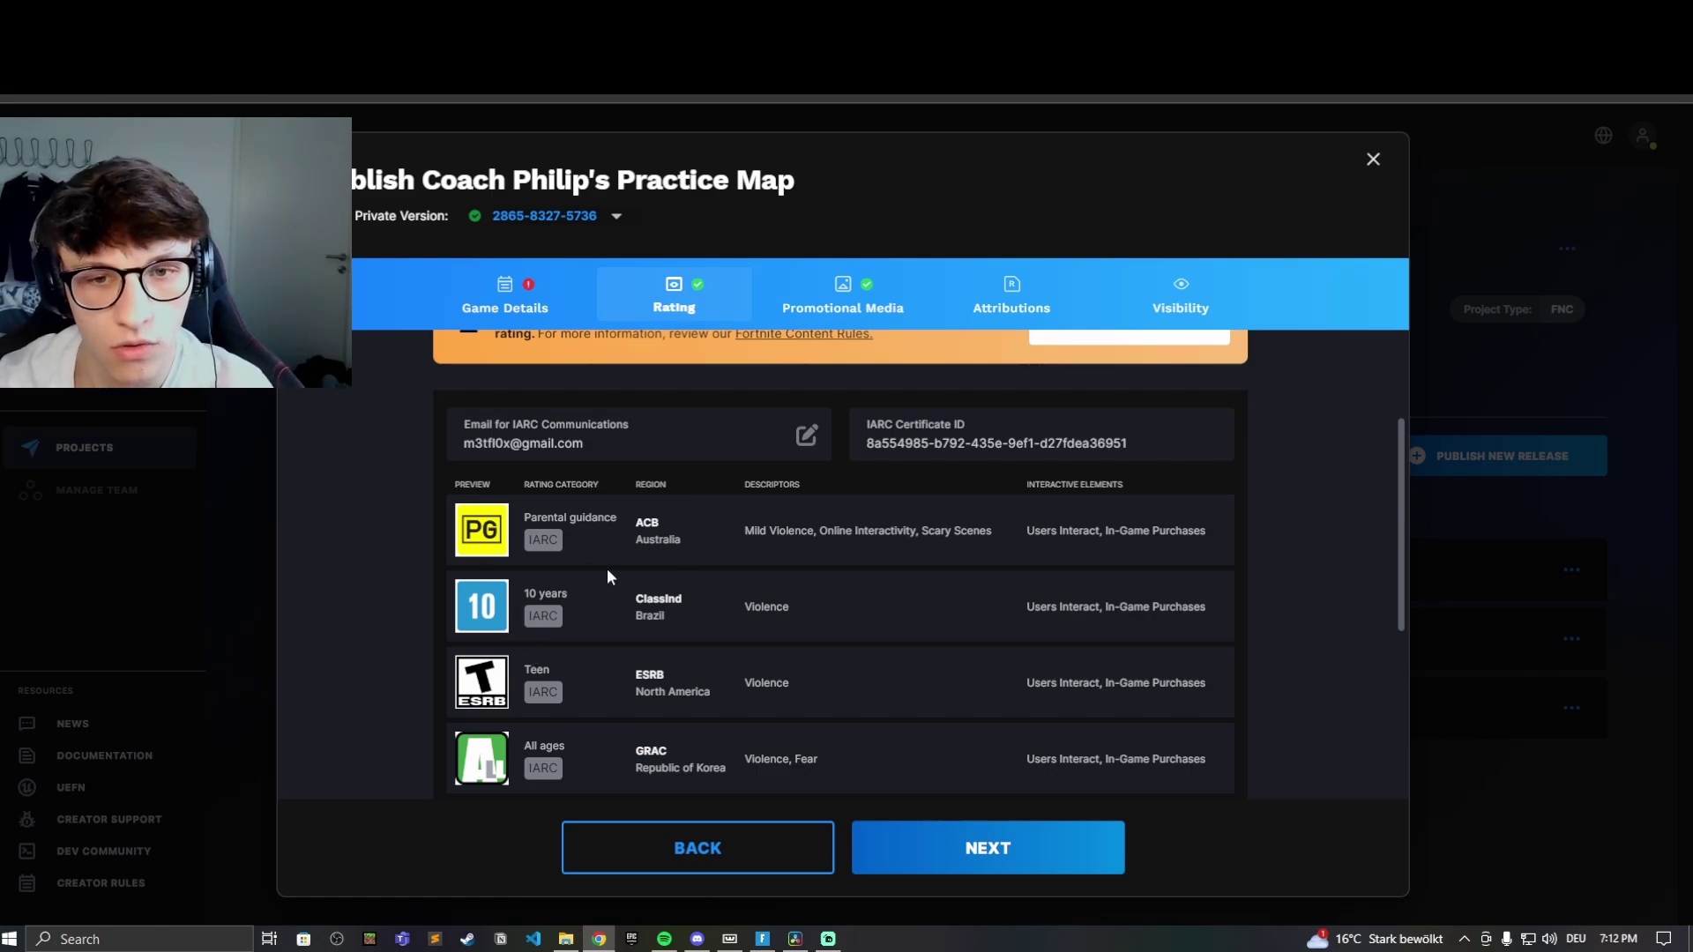
{"action": "scroll", "coordinate": [945, 608], "scroll_direction": "down", "scroll_amount": 4}
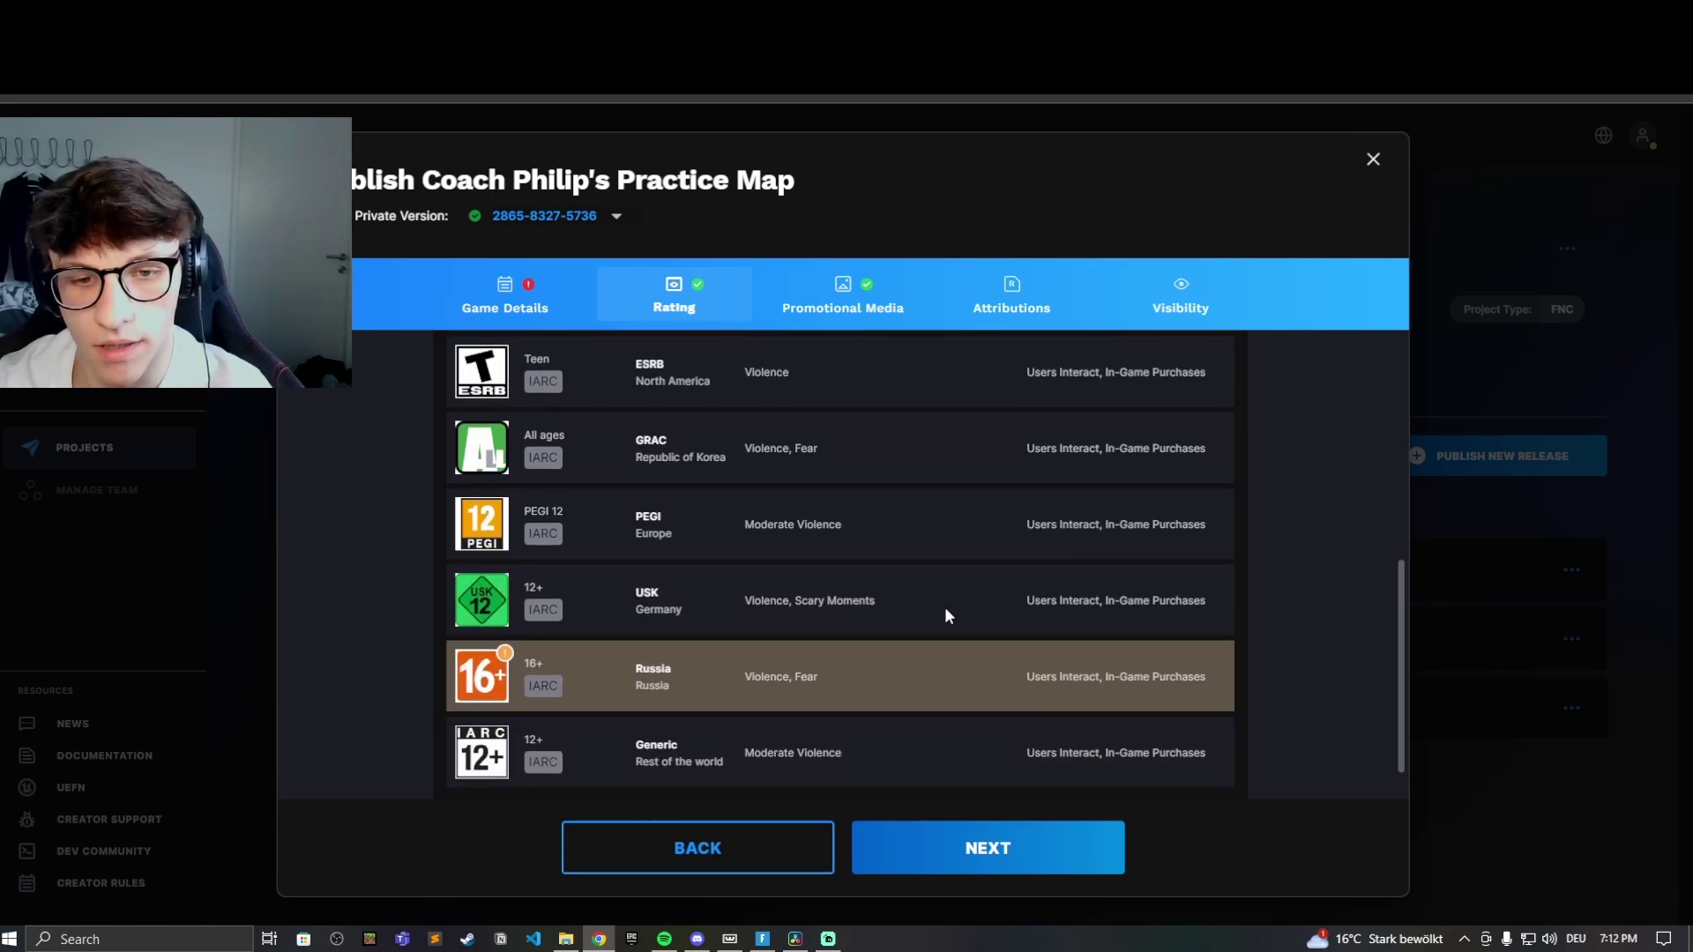
{"action": "scroll", "coordinate": [942, 600], "scroll_direction": "up", "scroll_amount": 5}
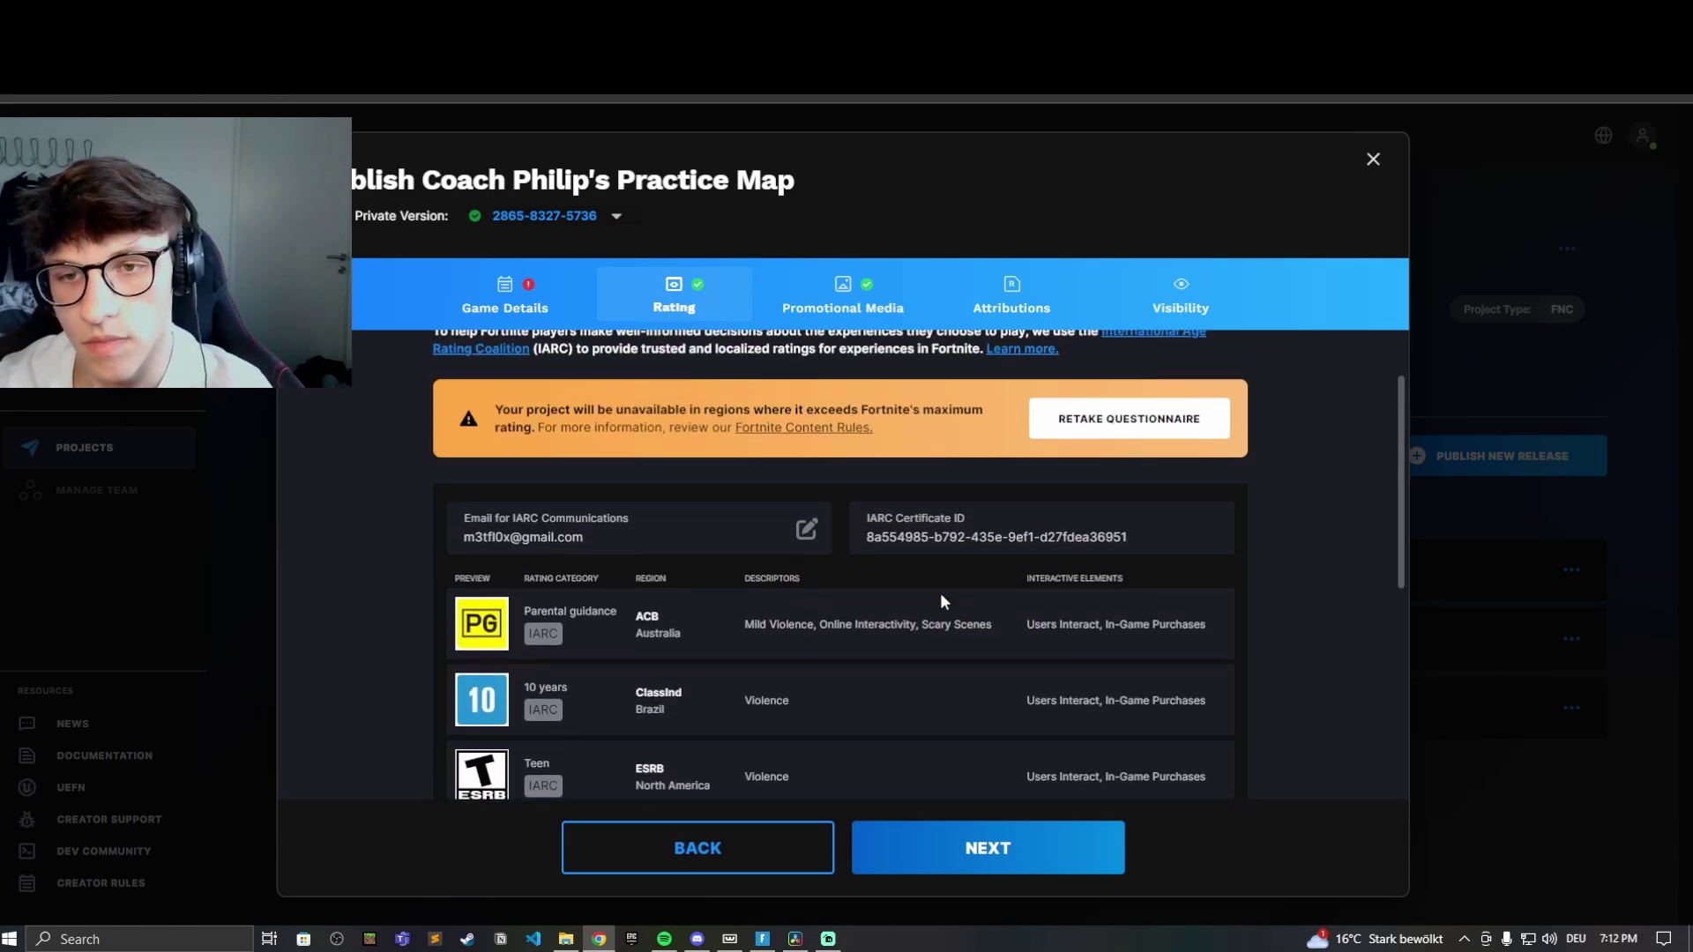
{"action": "scroll", "coordinate": [739, 509], "scroll_direction": "down", "scroll_amount": 2}
{"action": "scroll", "coordinate": [688, 537], "scroll_direction": "down", "scroll_amount": 1}
{"action": "scroll", "coordinate": [806, 565], "scroll_direction": "up", "scroll_amount": 2}
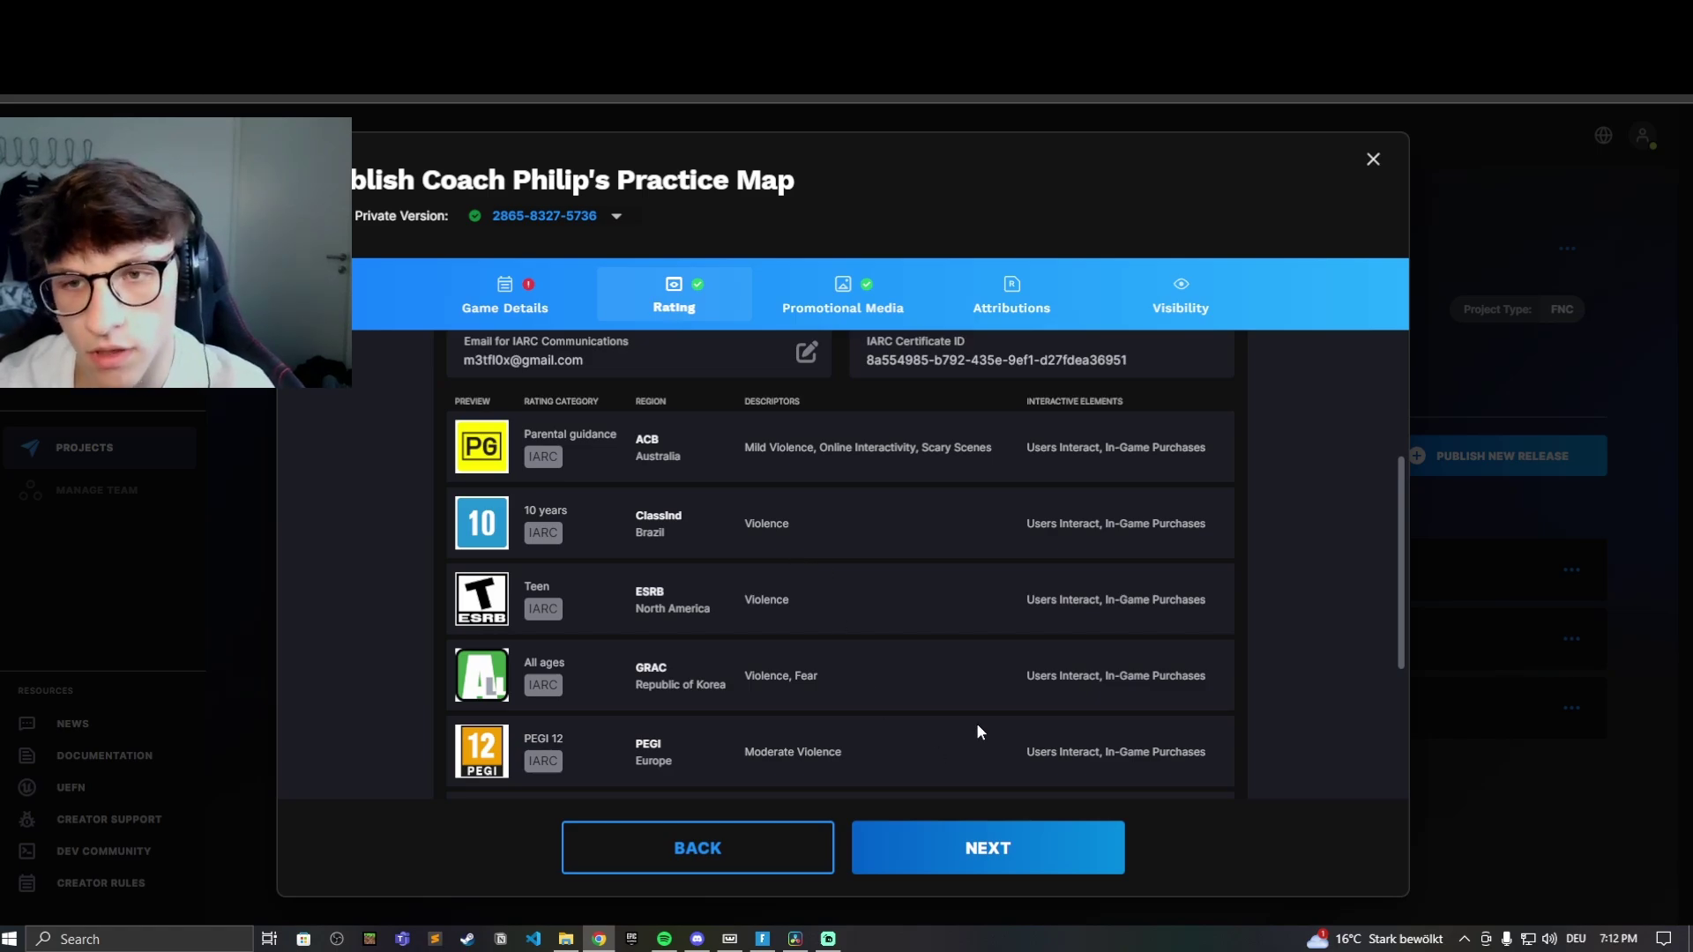
Check the uploaded landscape thumbnail, then advance through Attributions to Visibility with Auto activate on.
{"action": "left_click", "coordinate": [873, 307]}
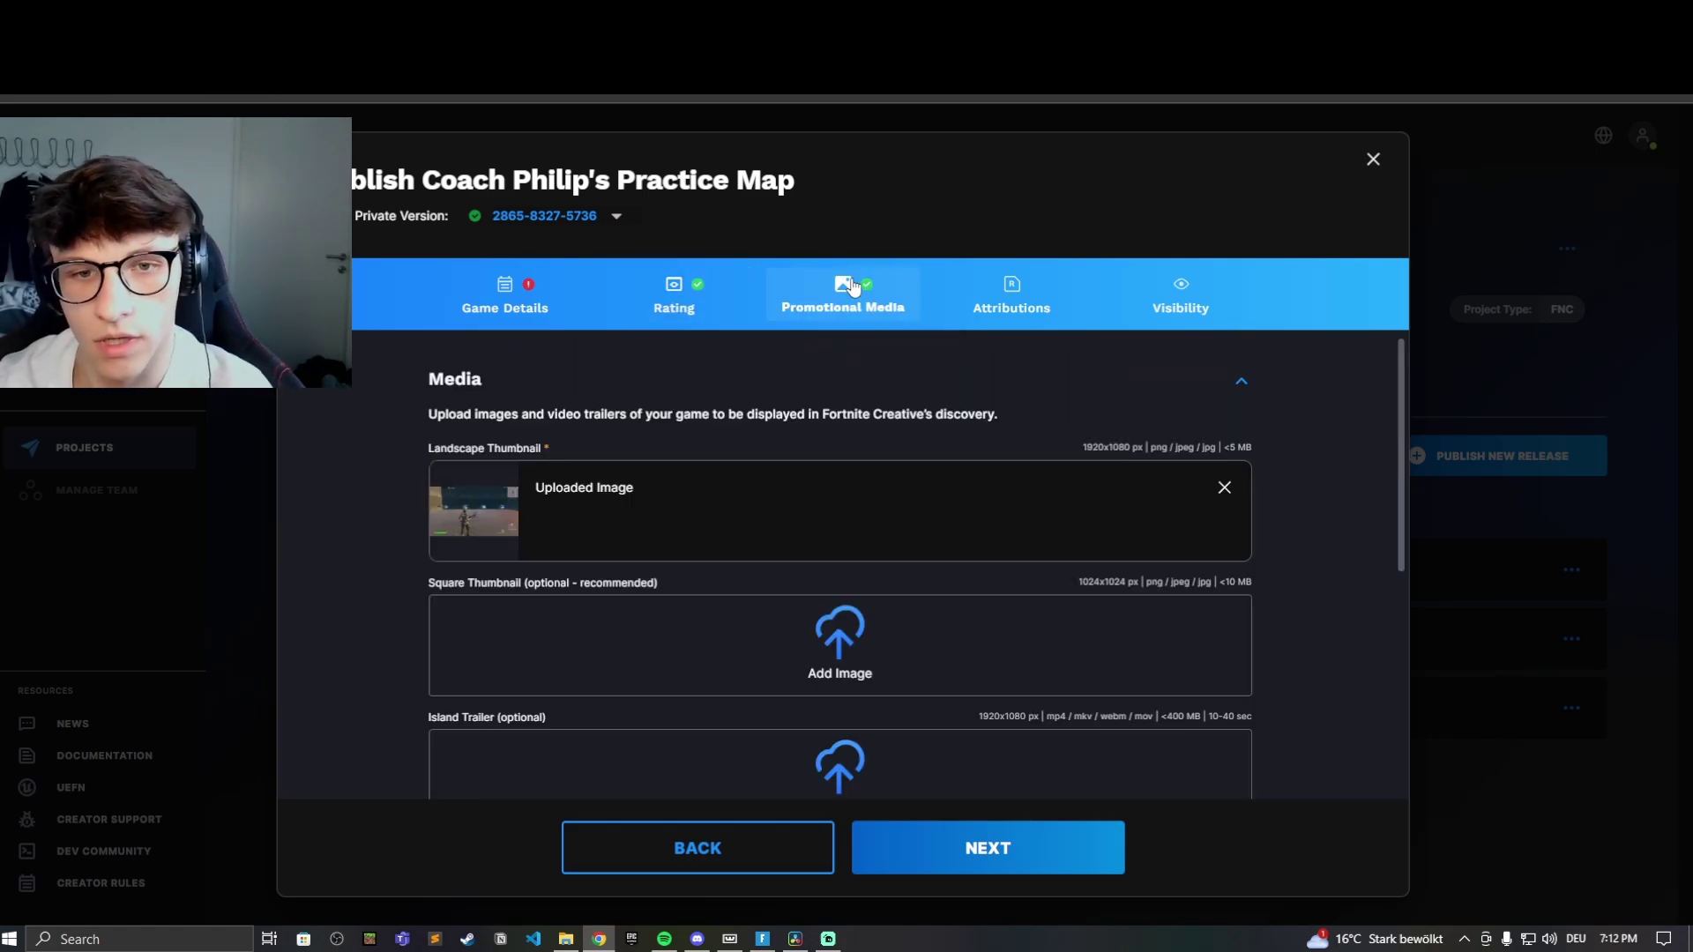
{"action": "scroll", "coordinate": [659, 465], "scroll_direction": "down", "scroll_amount": 3}
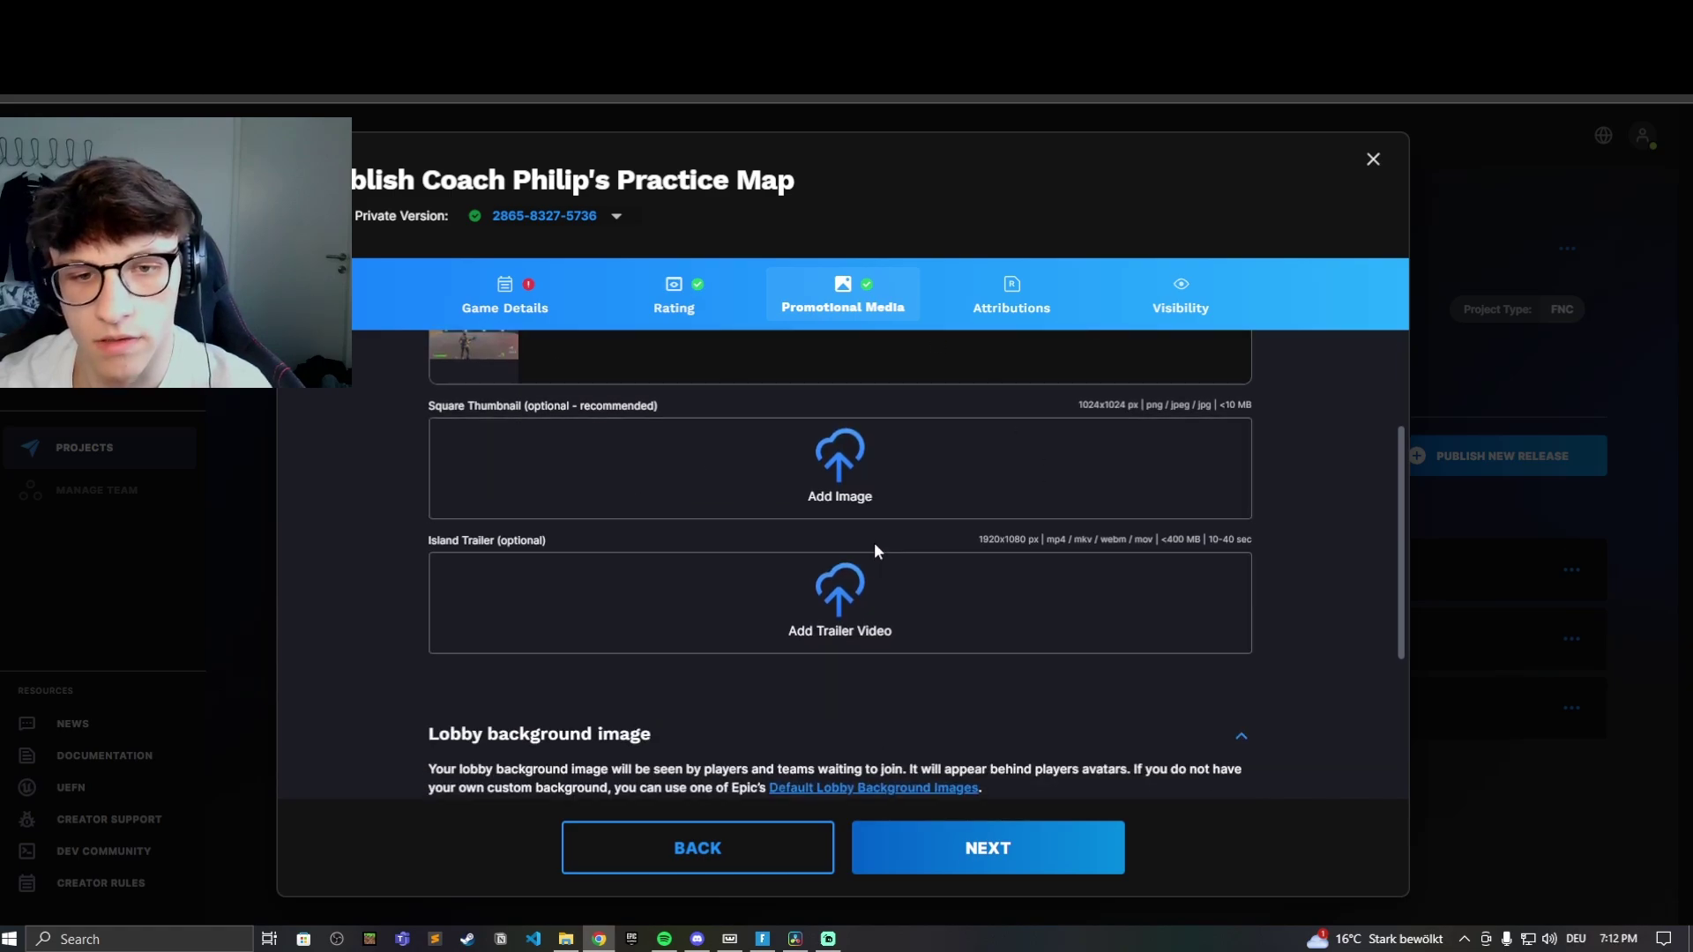
{"action": "scroll", "coordinate": [873, 552], "scroll_direction": "down", "scroll_amount": 3}
{"action": "scroll", "coordinate": [776, 494], "scroll_direction": "up", "scroll_amount": 6}
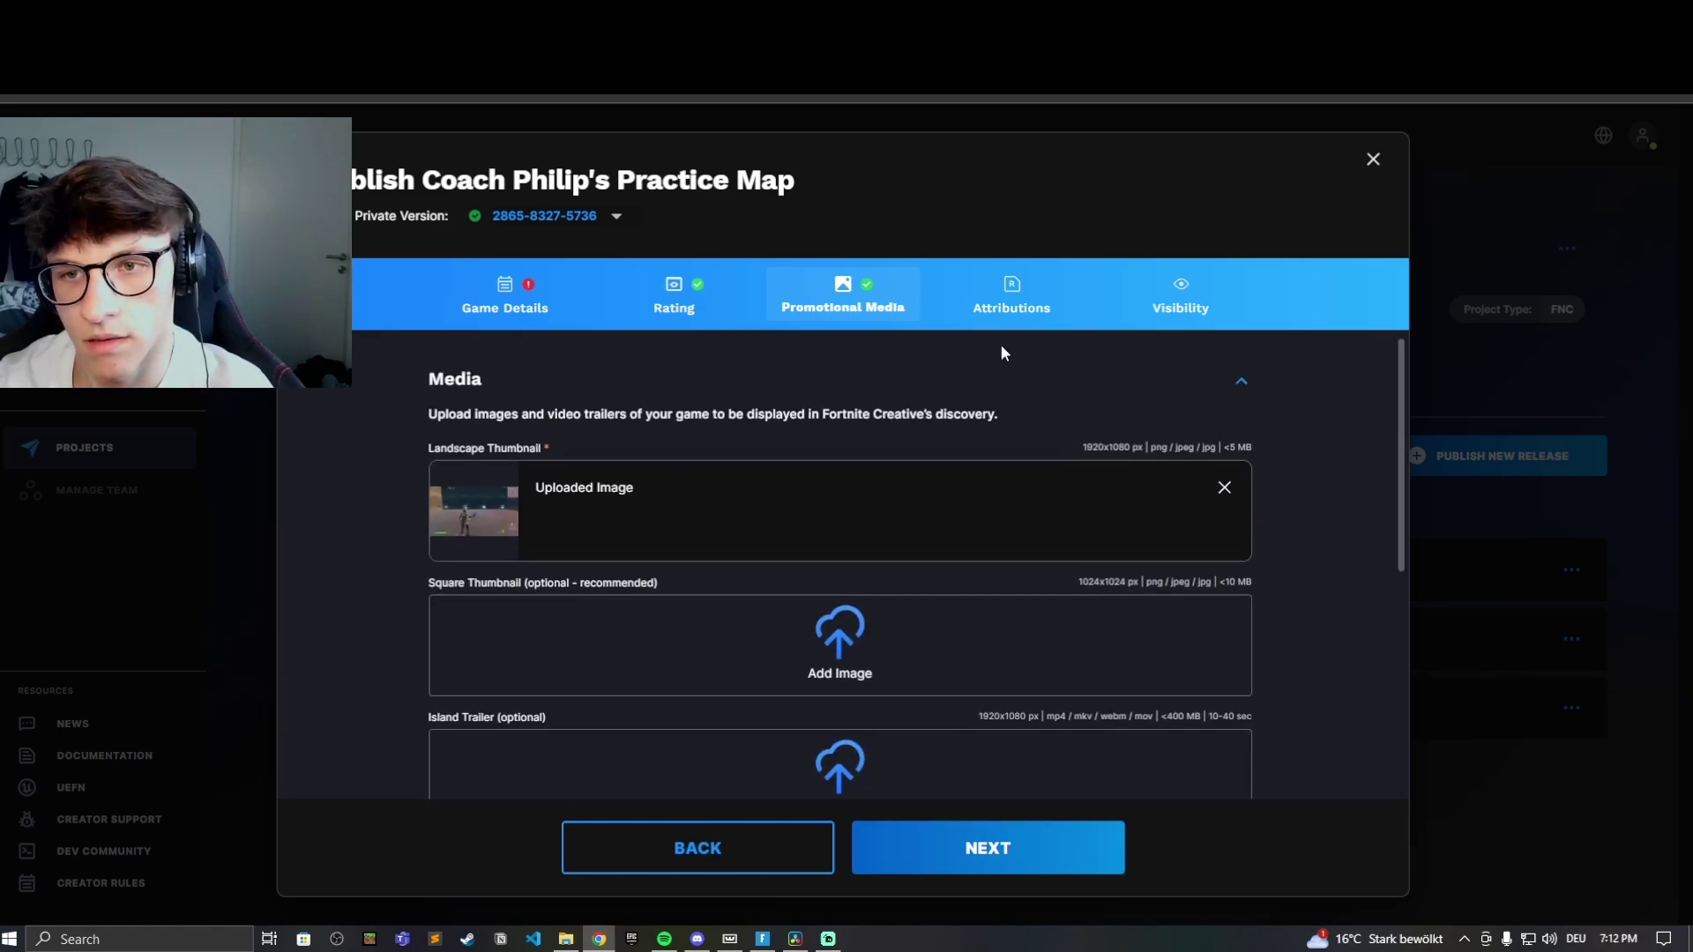
{"action": "left_click", "coordinate": [1021, 291]}
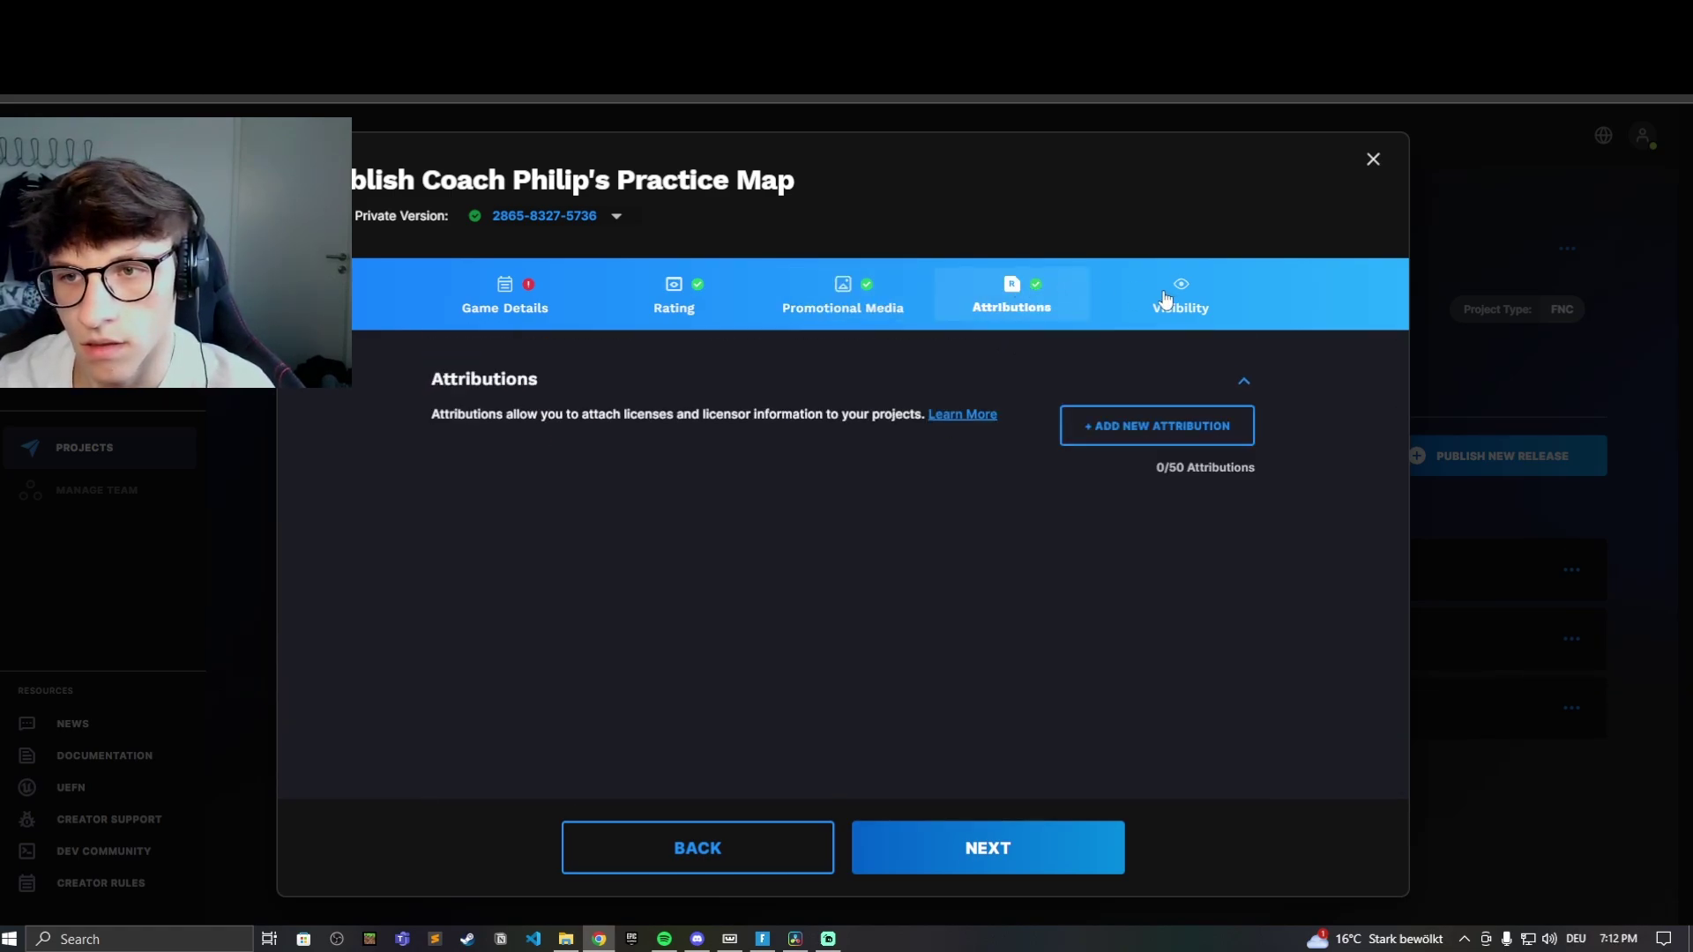
{"action": "left_click", "coordinate": [1168, 300]}
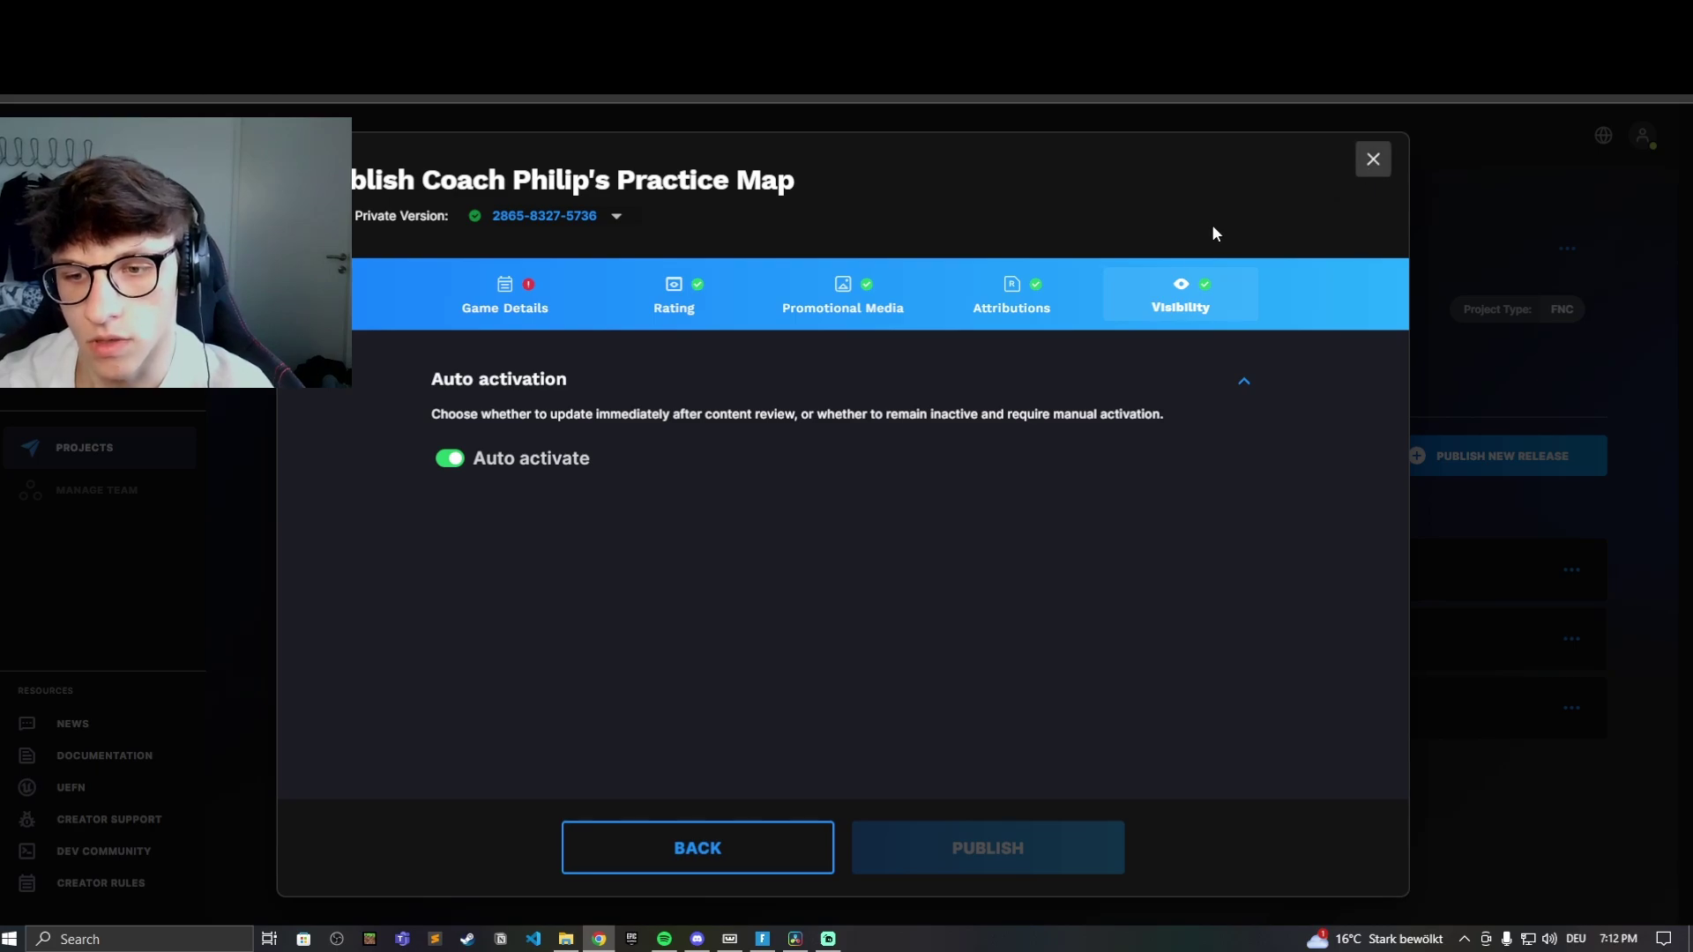
Close the publish wizard and follow the Fortnite Creator Rules link from Public Releases.
{"action": "left_click", "coordinate": [1373, 163]}
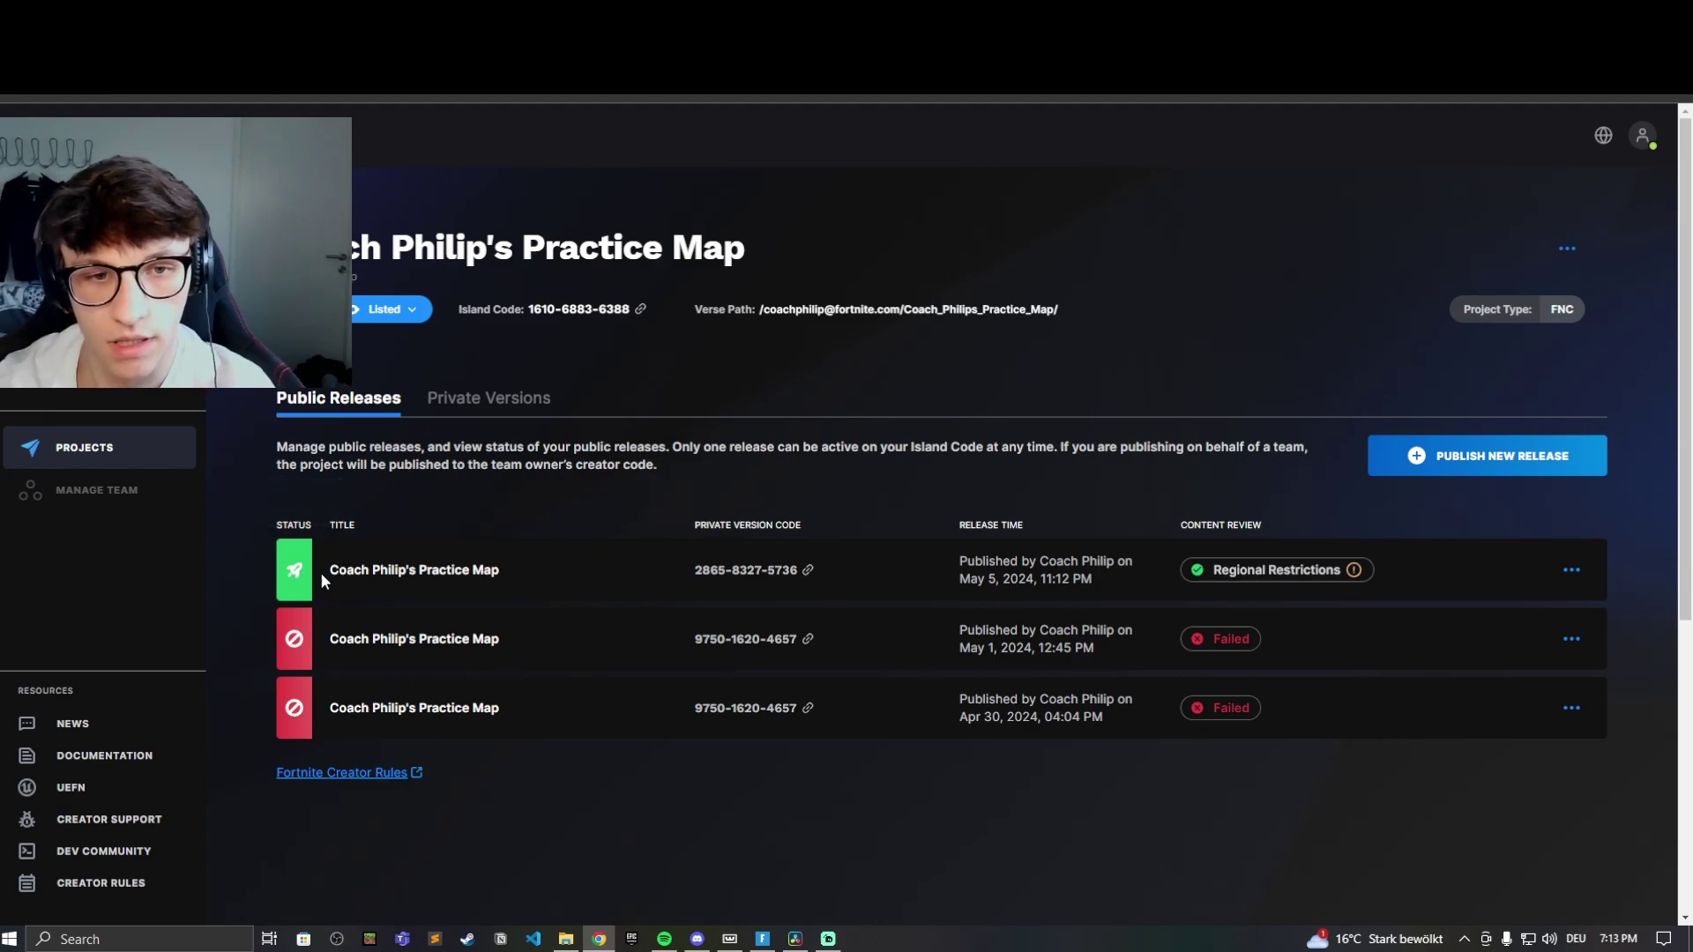
{"action": "mouse_move", "coordinate": [288, 554]}
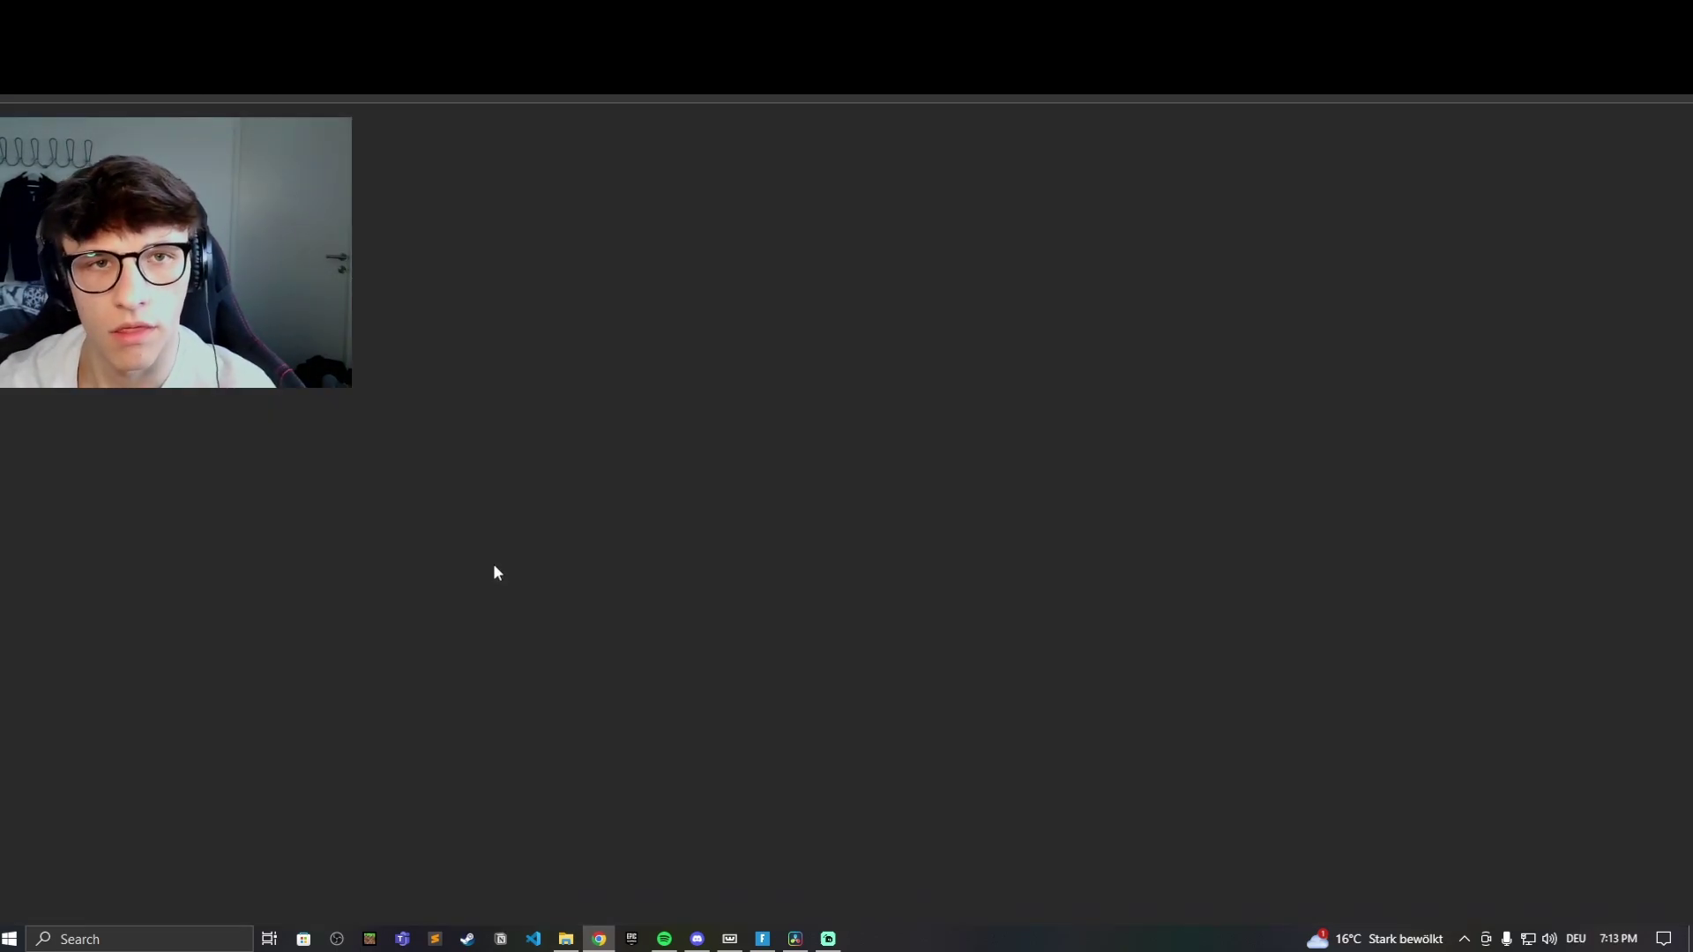
Scroll the Fortnite Island Creator Rules article down to its Content Rules & Guidelines.
{"action": "scroll", "coordinate": [774, 370], "scroll_direction": "down", "scroll_amount": 4}
{"action": "scroll", "coordinate": [780, 377], "scroll_direction": "down", "scroll_amount": 2}
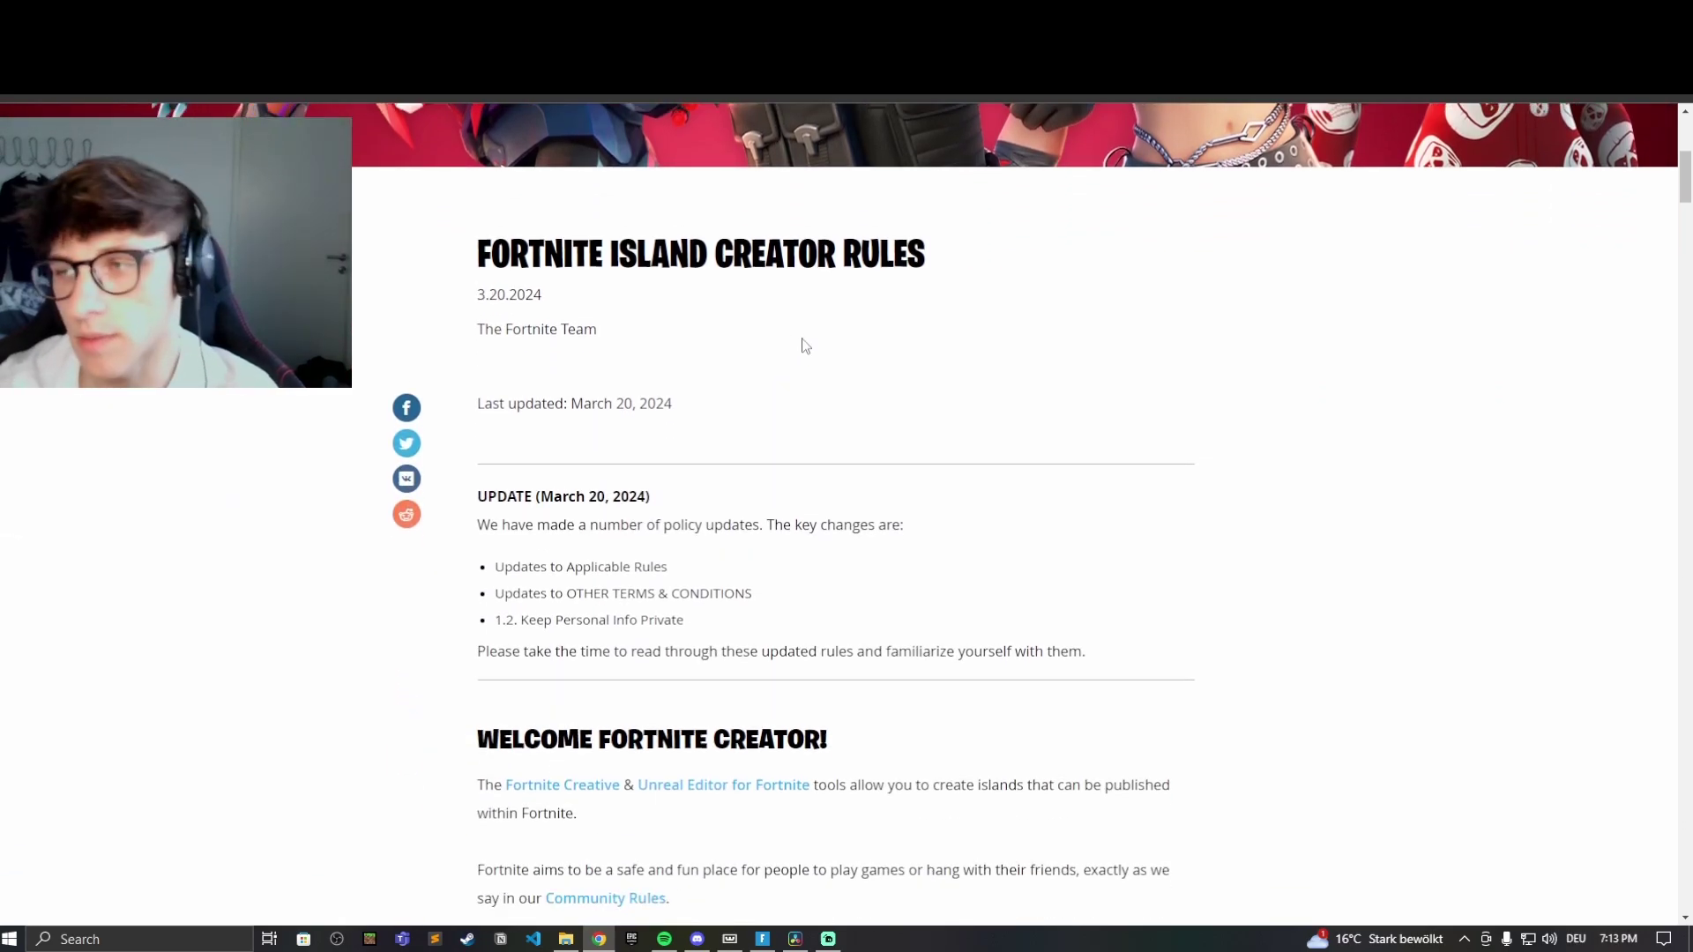
{"action": "scroll", "coordinate": [807, 345], "scroll_direction": "down", "scroll_amount": 2}
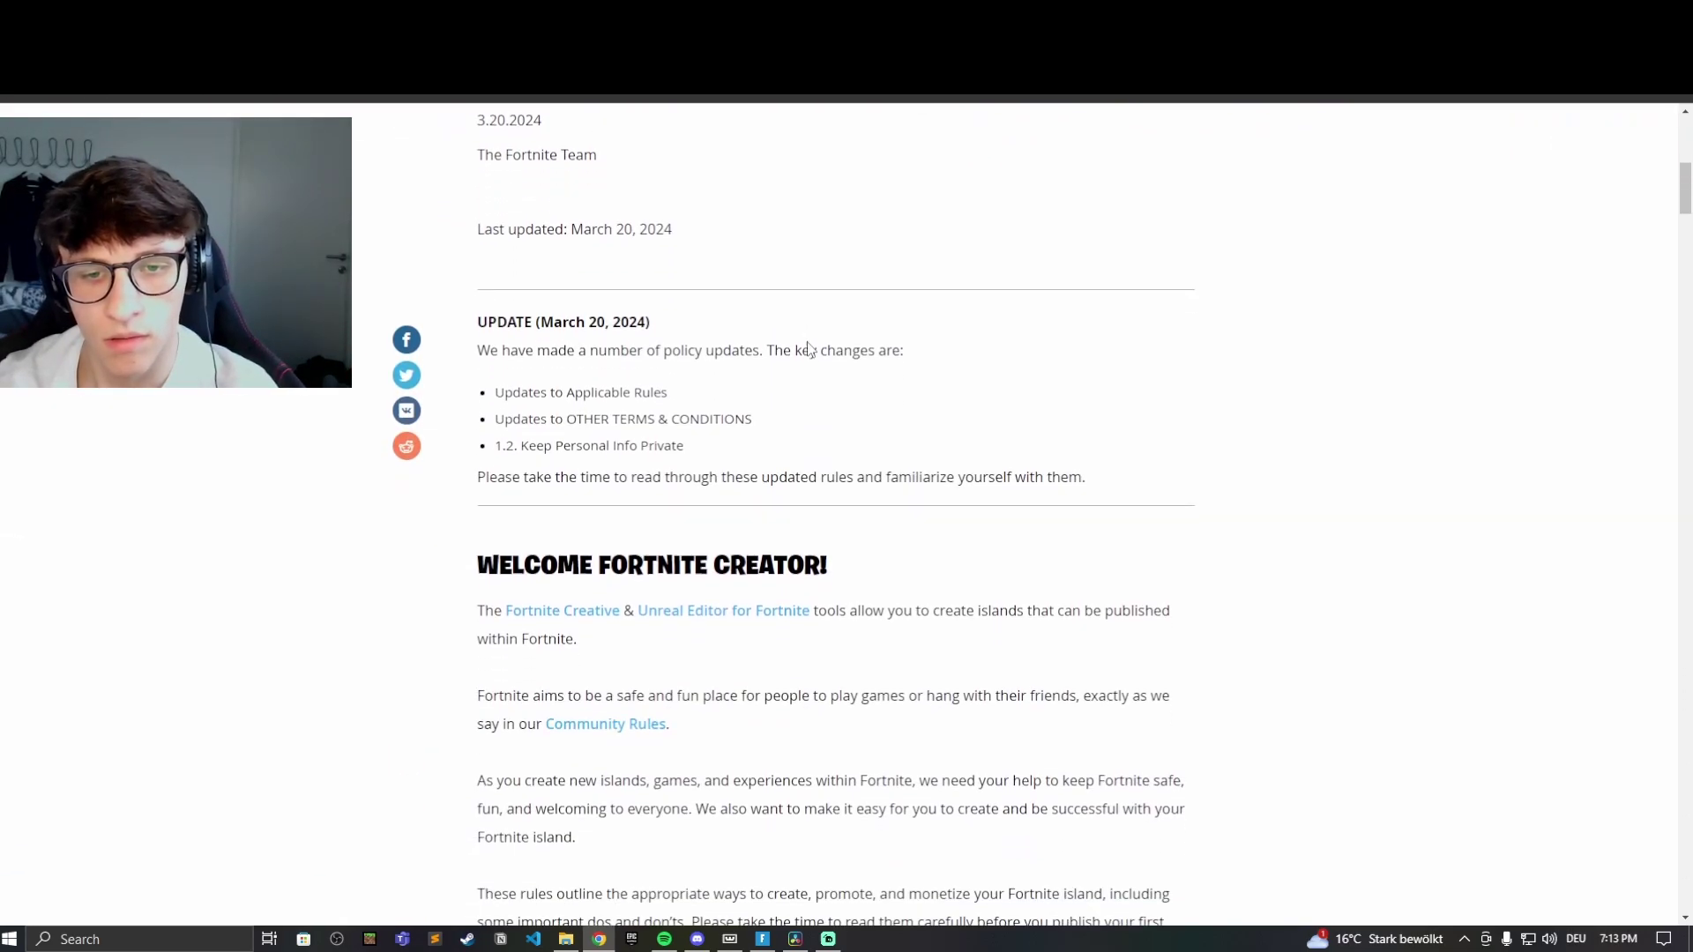
{"action": "scroll", "coordinate": [806, 339], "scroll_direction": "down", "scroll_amount": 3}
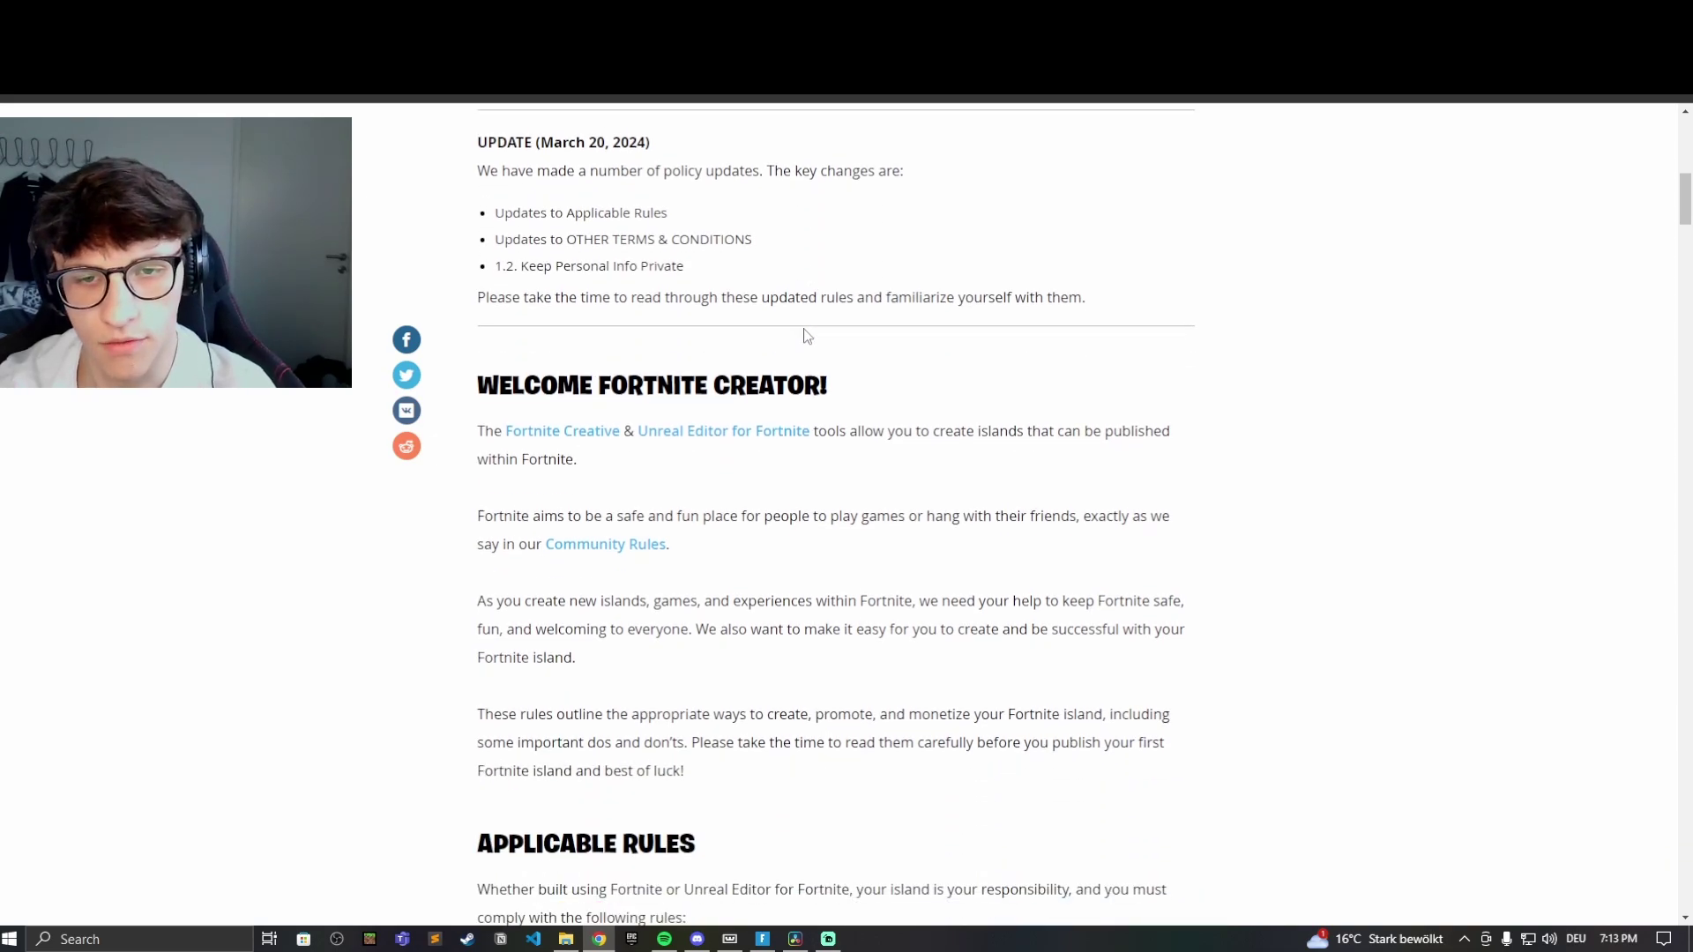
{"action": "scroll", "coordinate": [805, 335], "scroll_direction": "down", "scroll_amount": 2}
{"action": "scroll", "coordinate": [803, 328], "scroll_direction": "down", "scroll_amount": 2}
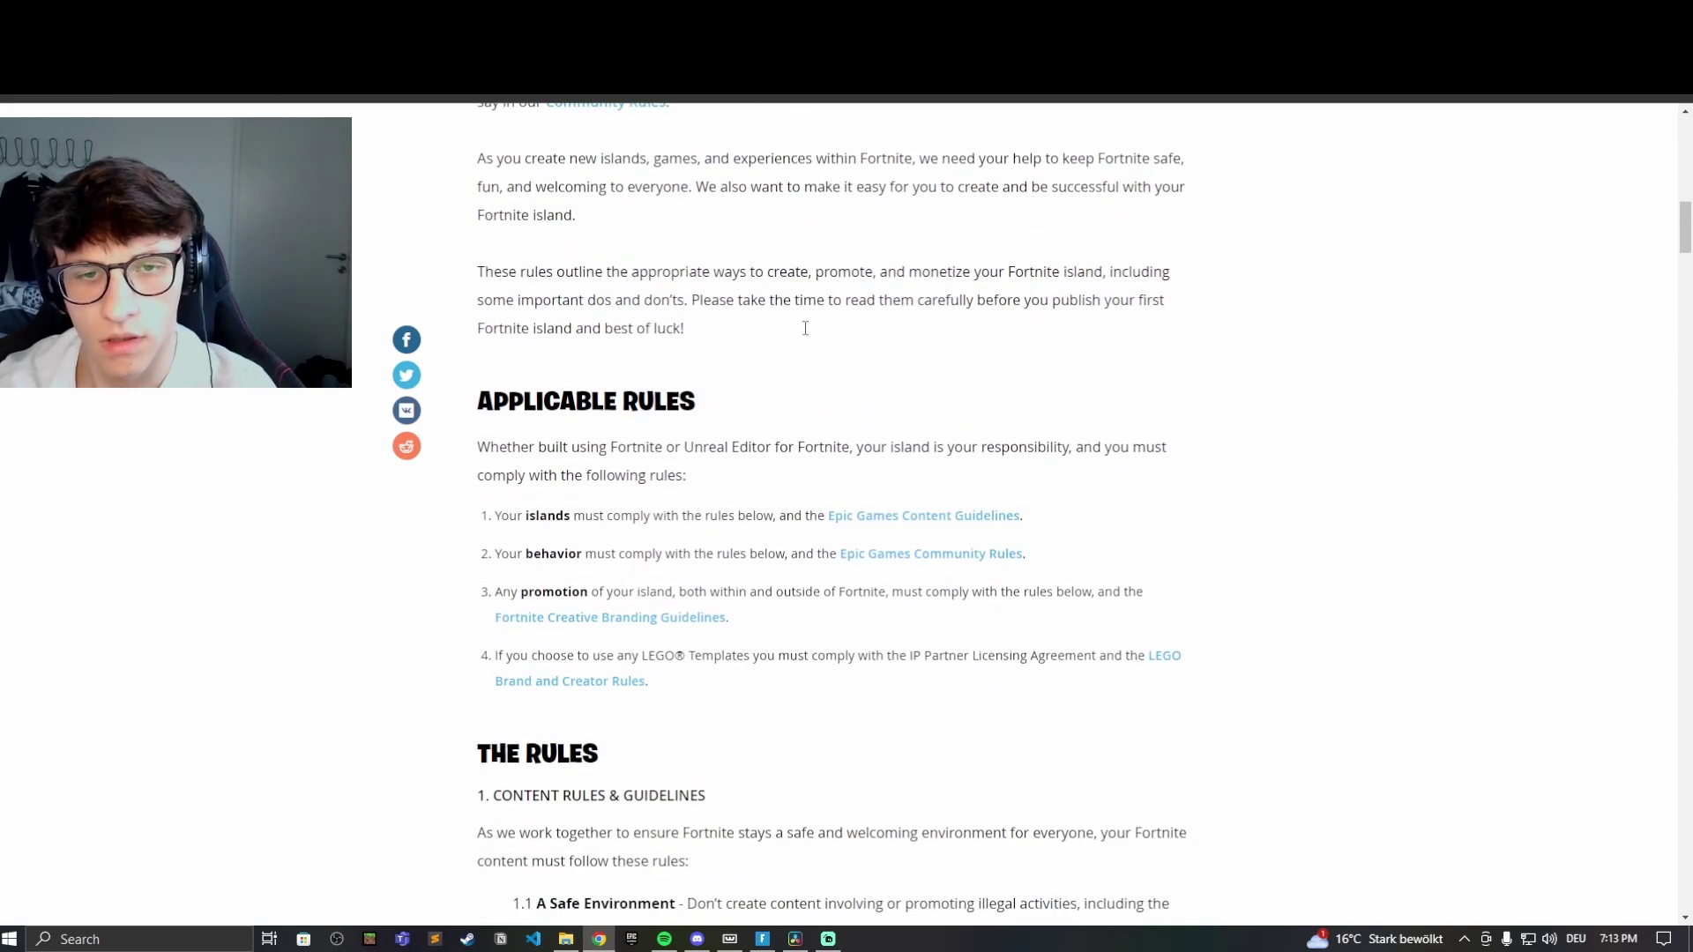
{"action": "scroll", "coordinate": [923, 356], "scroll_direction": "down", "scroll_amount": 7}
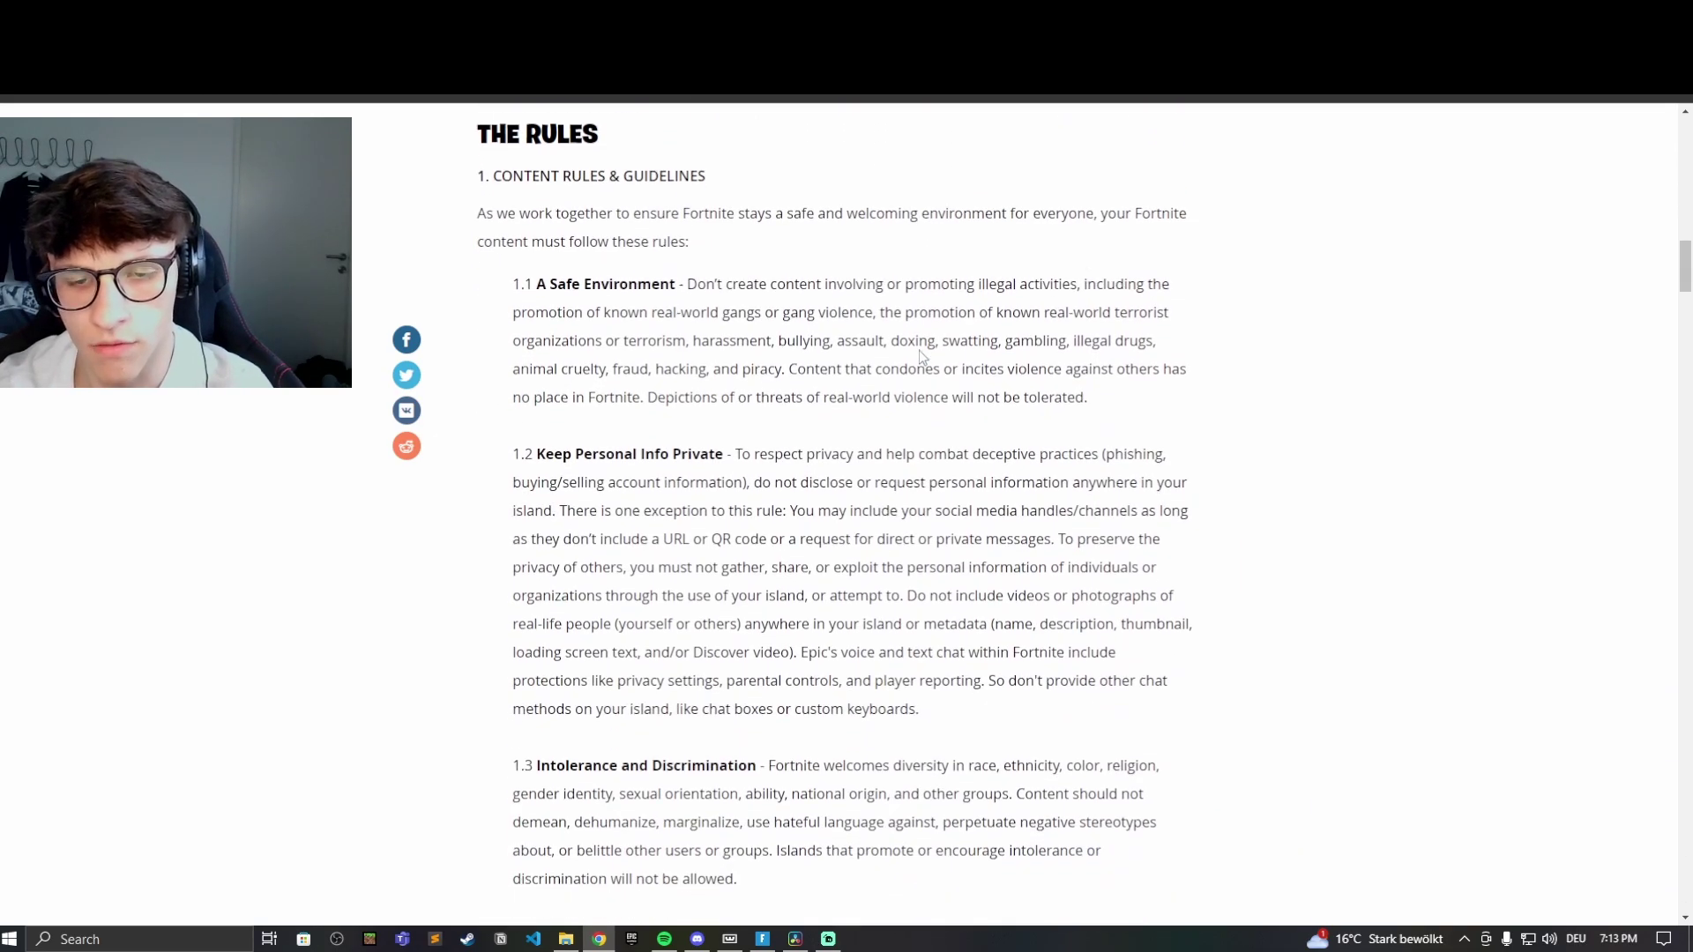